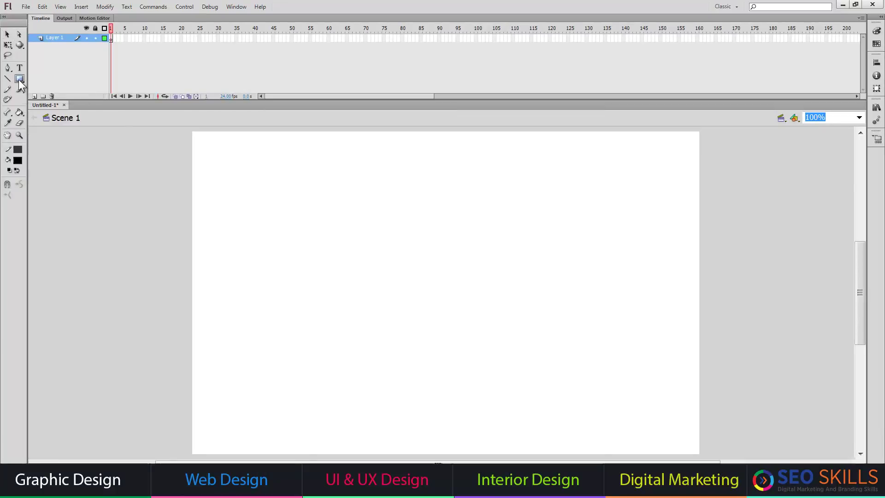
Draw a circle about 76 px wide near the stage's left edge with the Oval tool and select it
left_click_drag(18, 80, 51, 88)
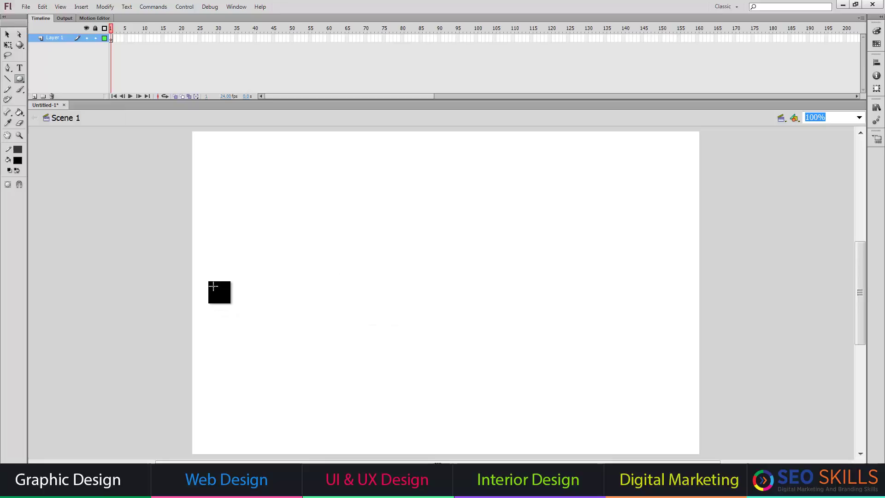
mouse_move(205, 281)
left_mouse_down()
mouse_move(240, 303)
mouse_move(239, 315)
mouse_move(194, 270)
left_mouse_up()
left_click(7, 35)
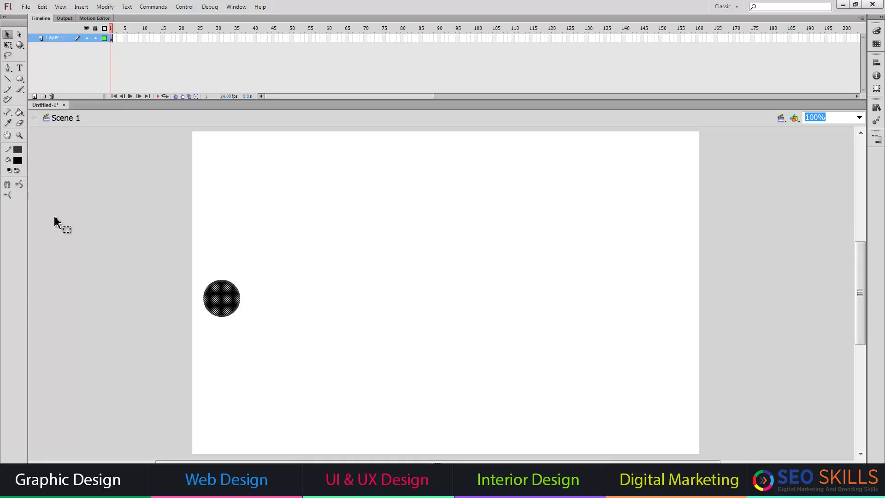
Give the circle a red fill and remove its stroke
left_click(19, 161)
left_click(24, 216)
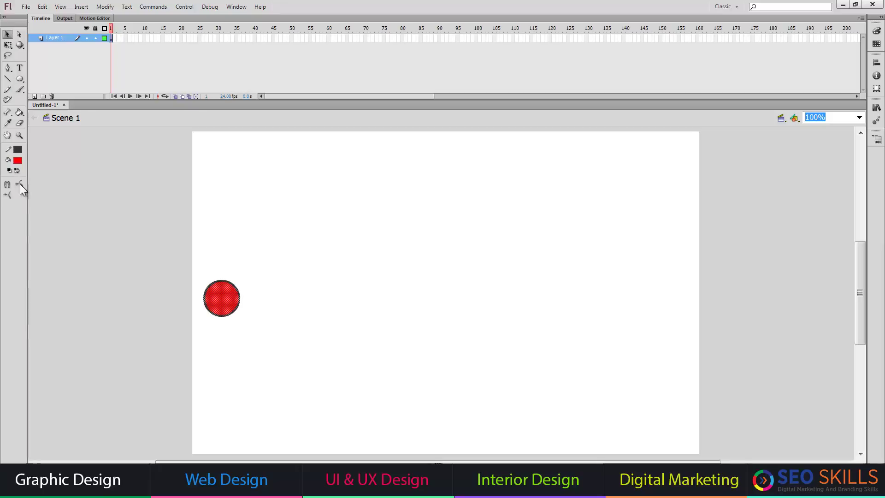
left_click(20, 155)
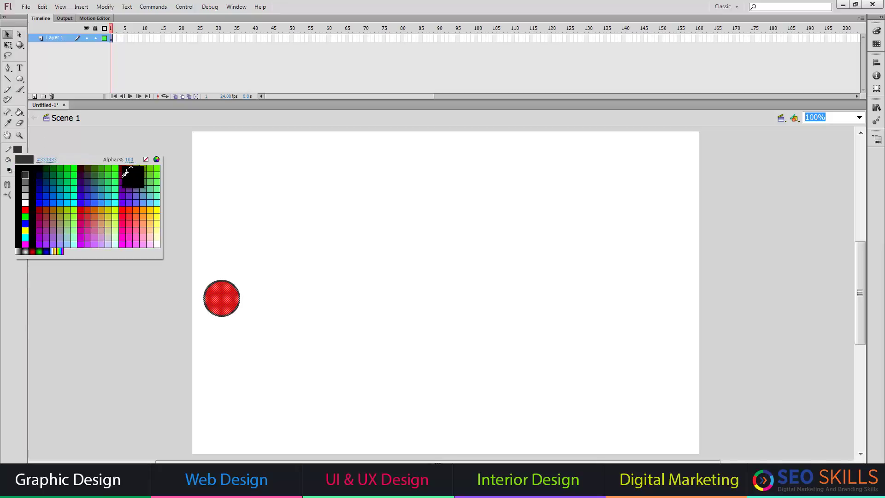
left_click(146, 165)
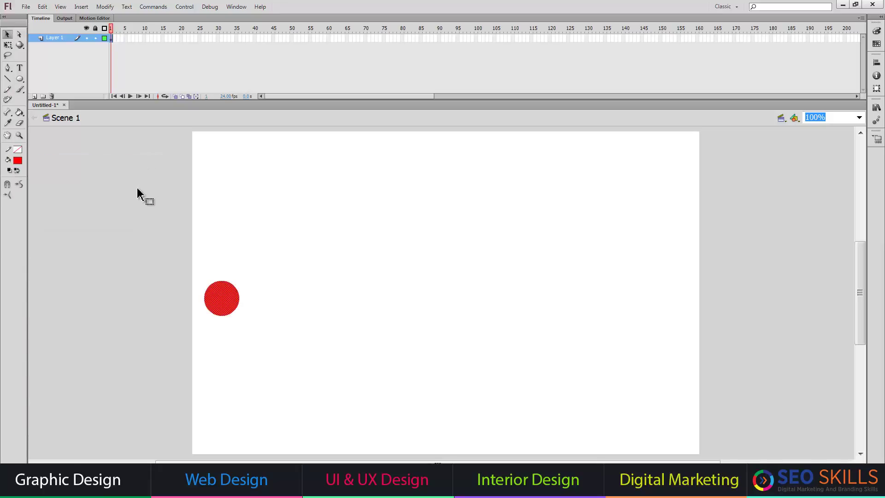
left_click(156, 210)
left_click(222, 295)
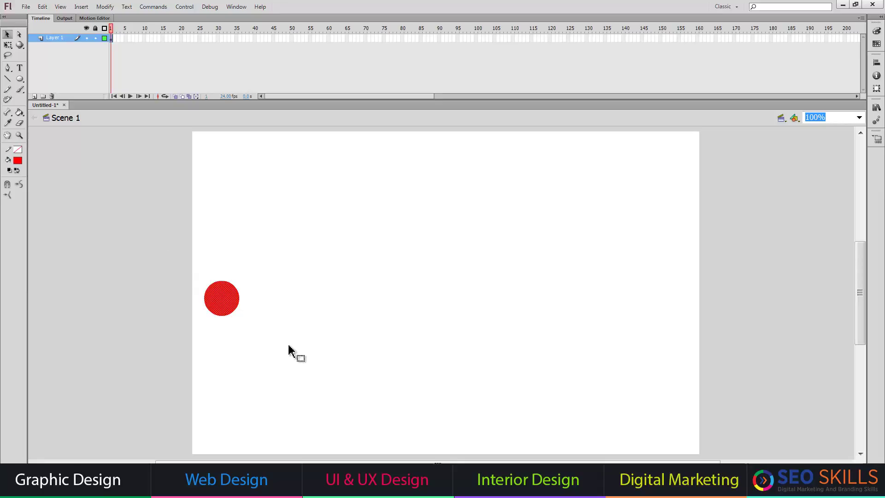
left_click(269, 326)
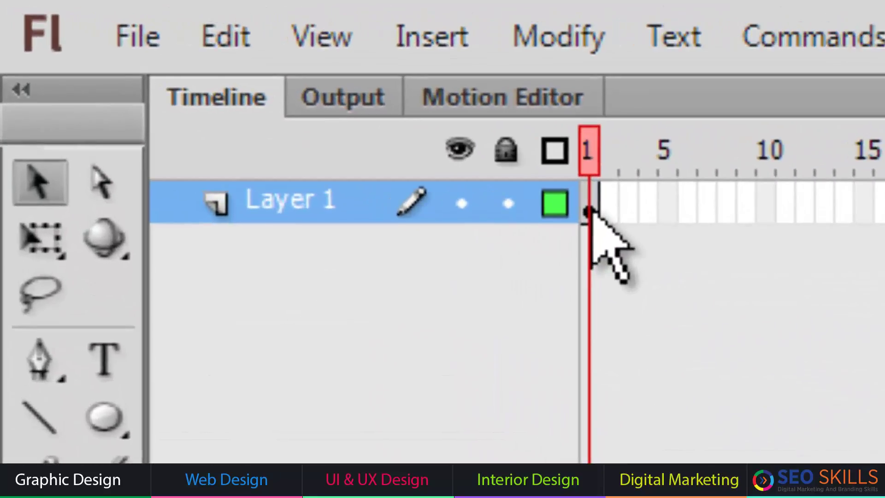
Create a classic tween on frame 1 of Layer 1, which holds the red circle
left_click_drag(592, 211, 593, 212)
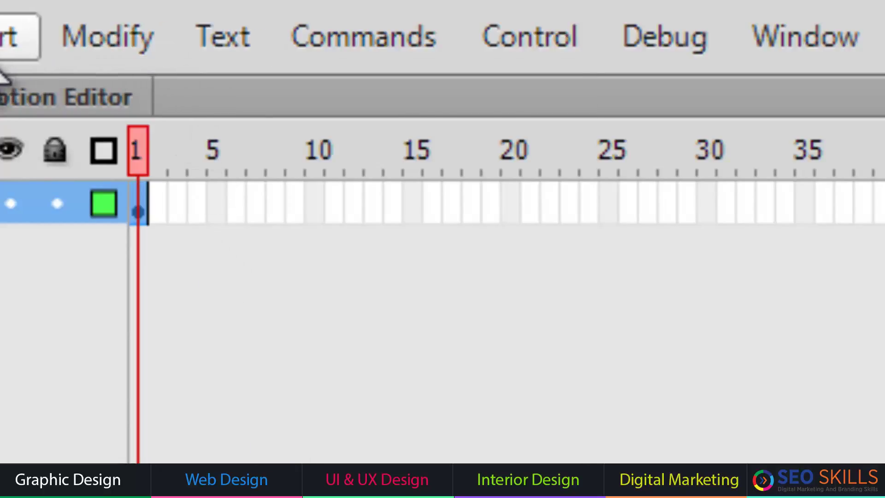
left_click(6, 48)
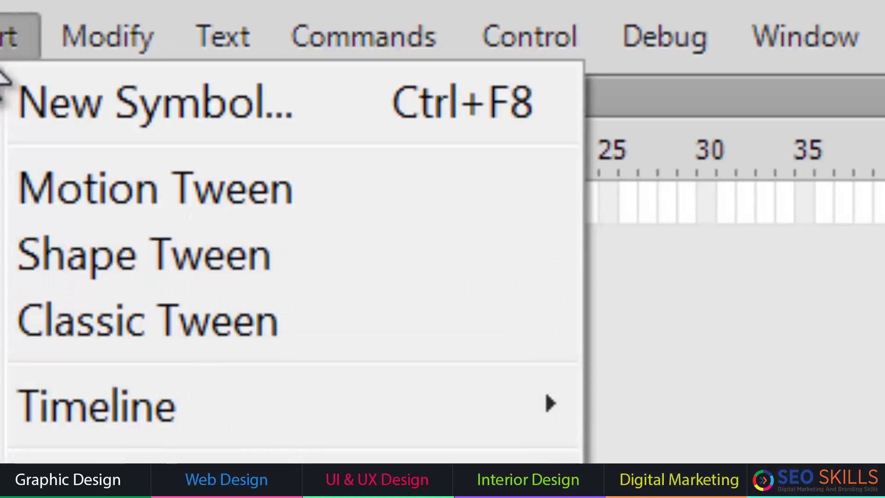
left_click(231, 340)
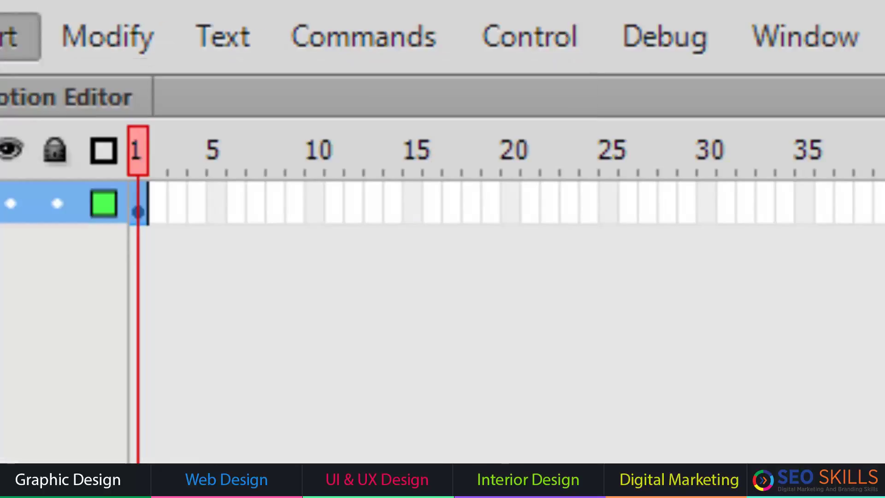
right_click(137, 210)
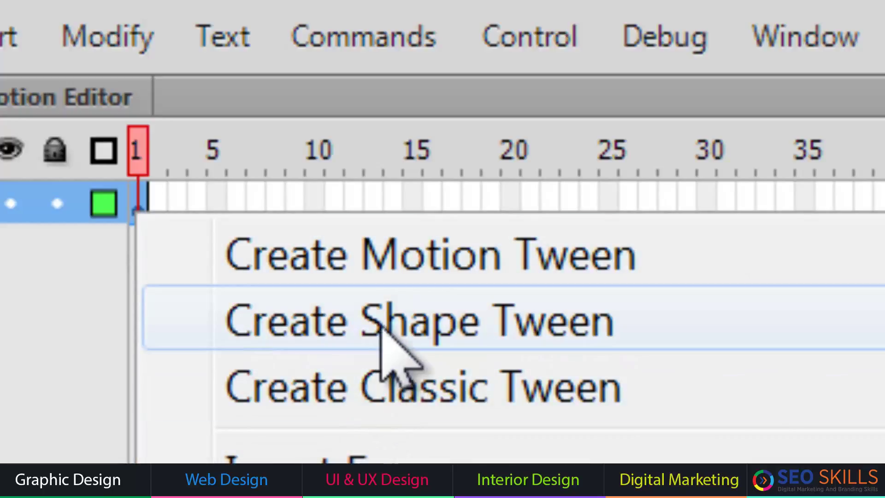
left_click(414, 402)
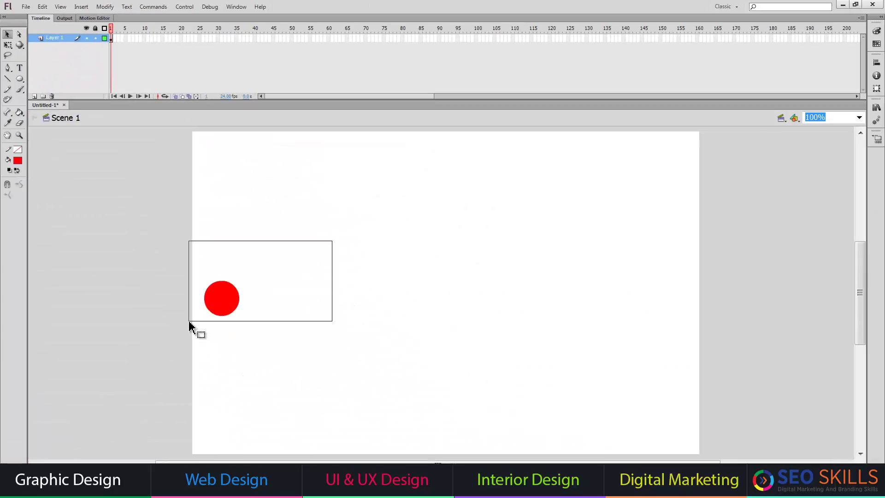
right_click(112, 38)
left_click(154, 72)
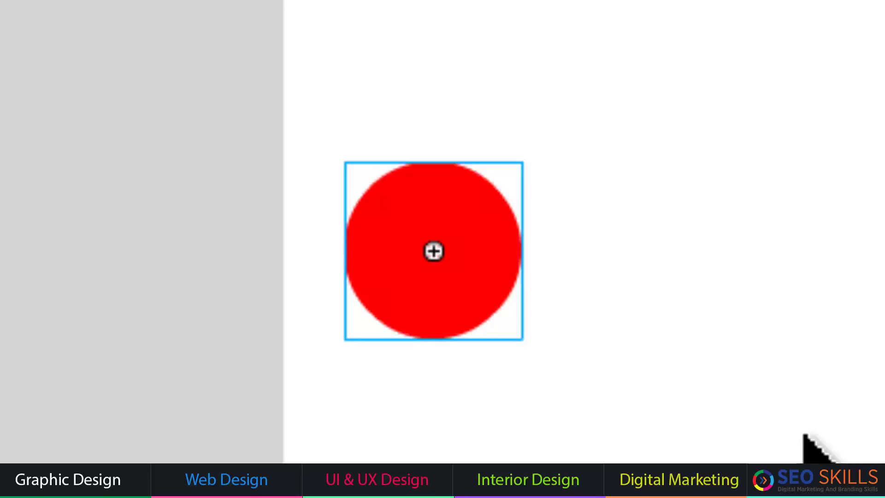
Examine the red circle's tween symbol in the Library and its symbol type in the instance properties
left_click_drag(657, 461, 493, 162)
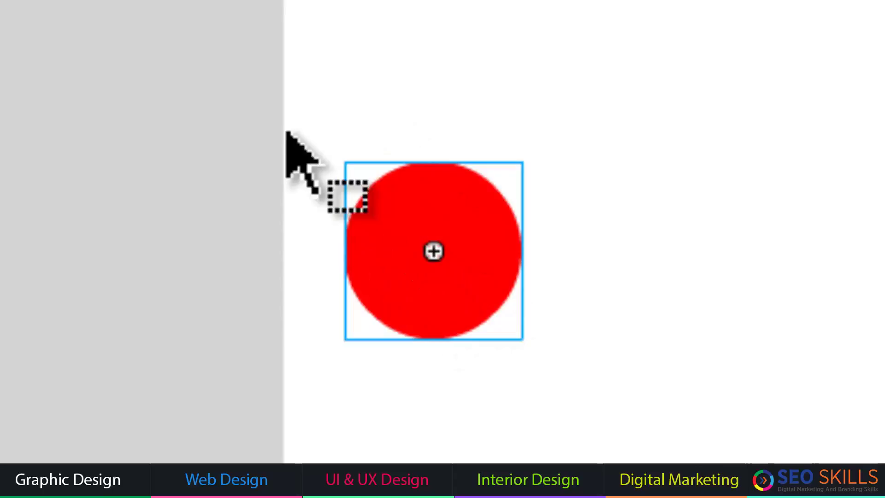
left_click_drag(178, 16, 665, 458)
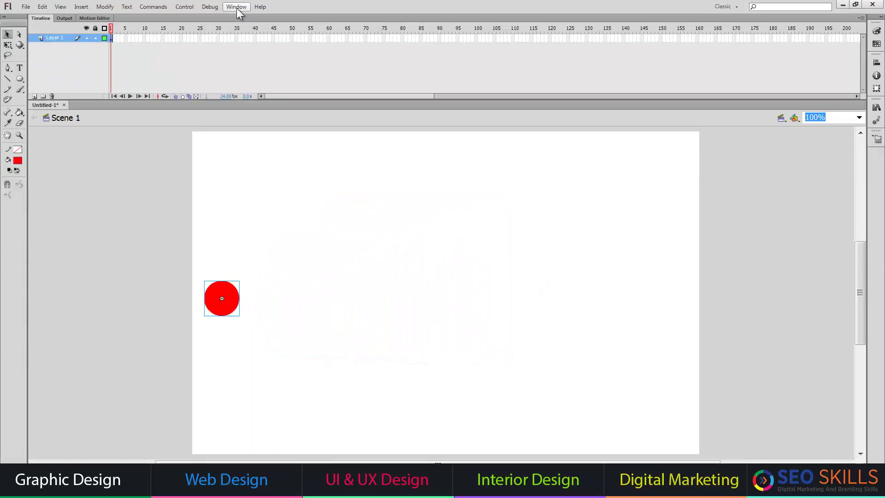
left_click(236, 6)
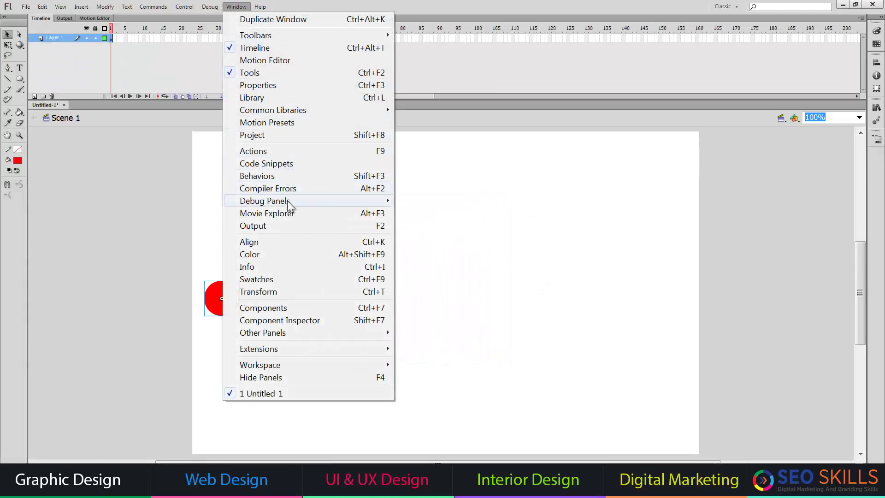
left_click(269, 98)
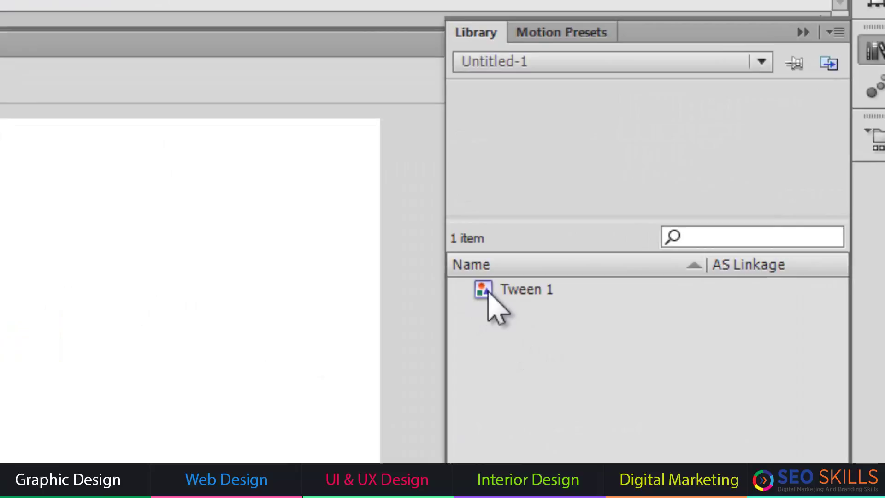
left_click(488, 293)
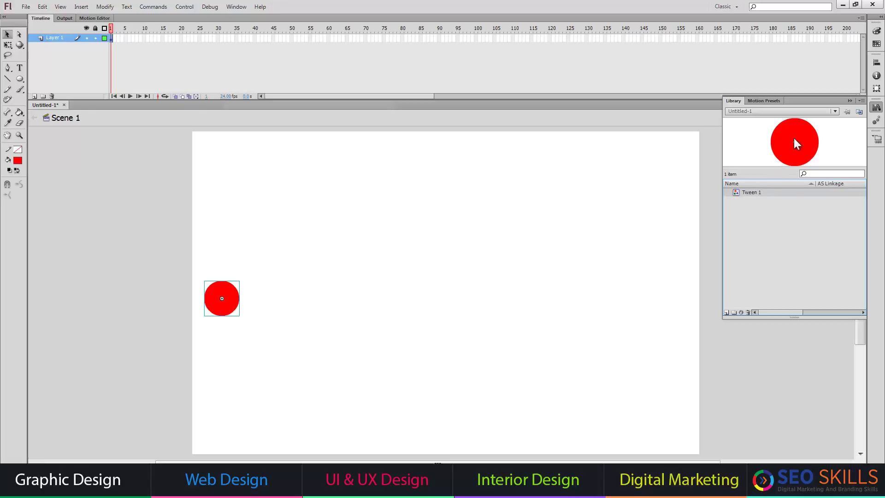
left_click(850, 100)
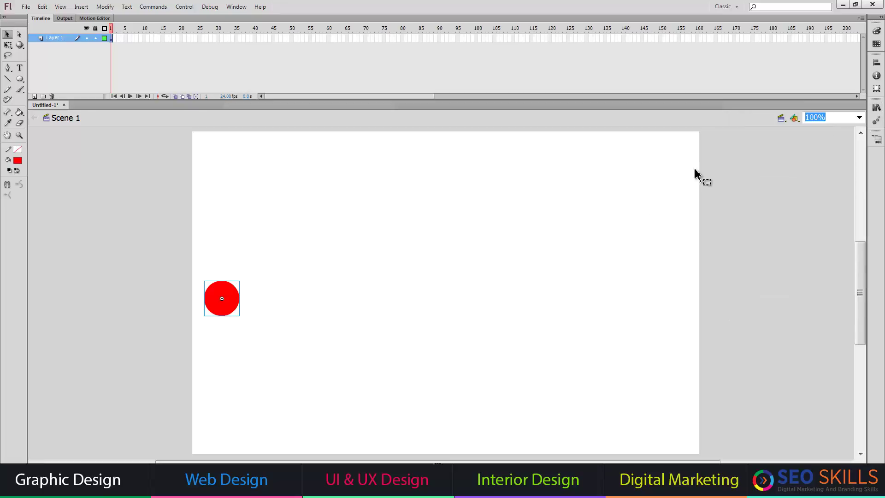
left_click_drag(393, 223, 92, 355)
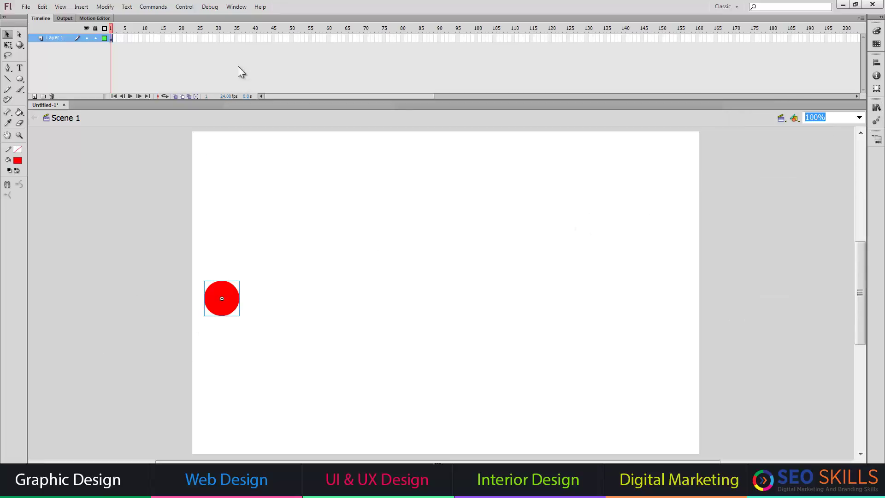
left_click(236, 6)
left_click(259, 85)
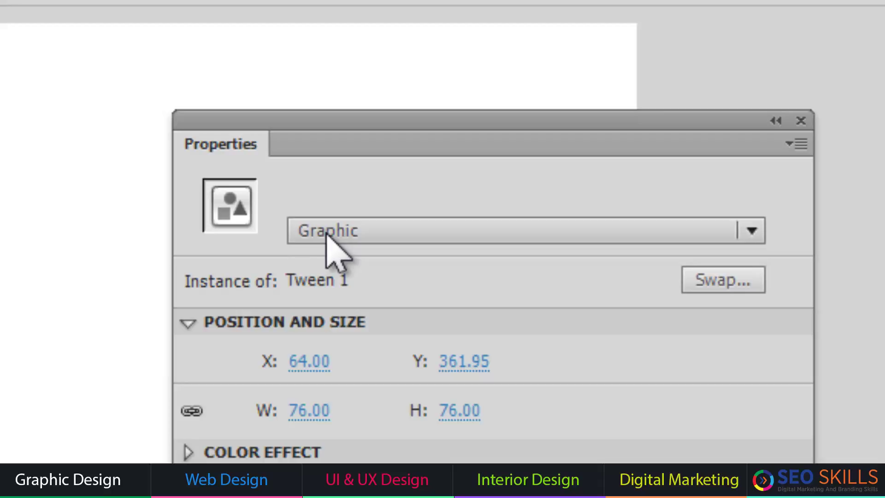
left_click(801, 121)
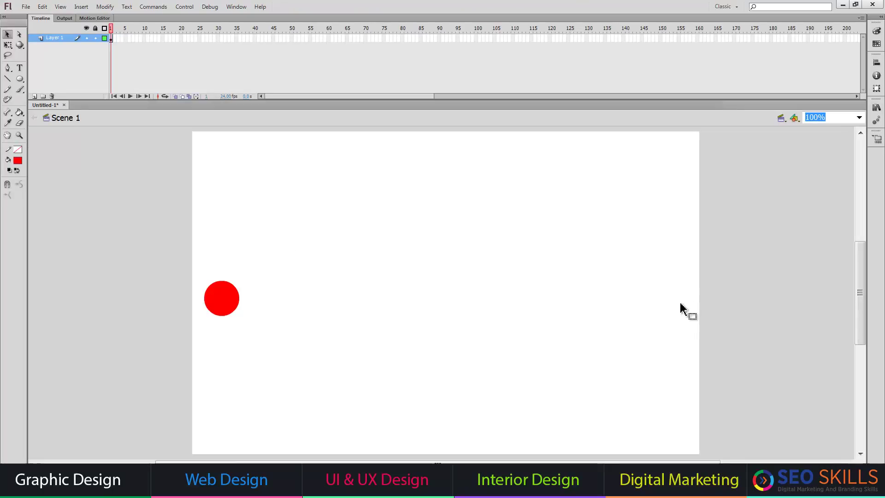
Set the document's frame rate to 25 fps and make the document settings the default
left_click(105, 6)
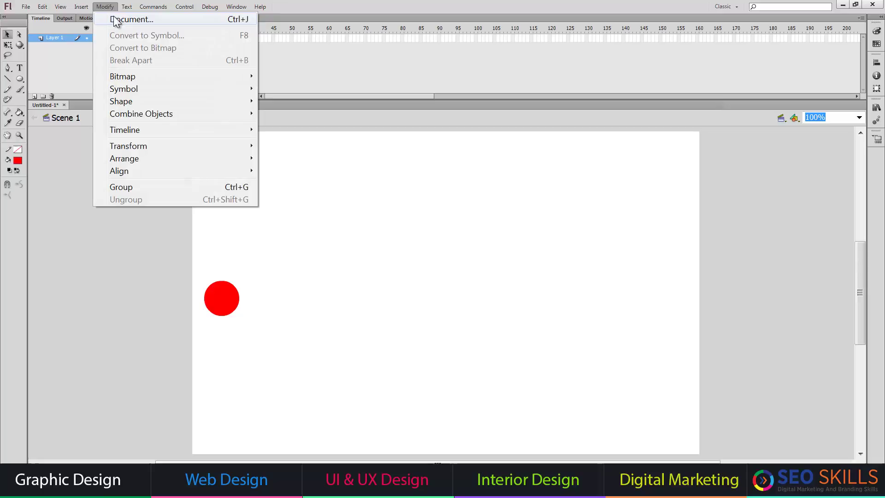
left_click(113, 18)
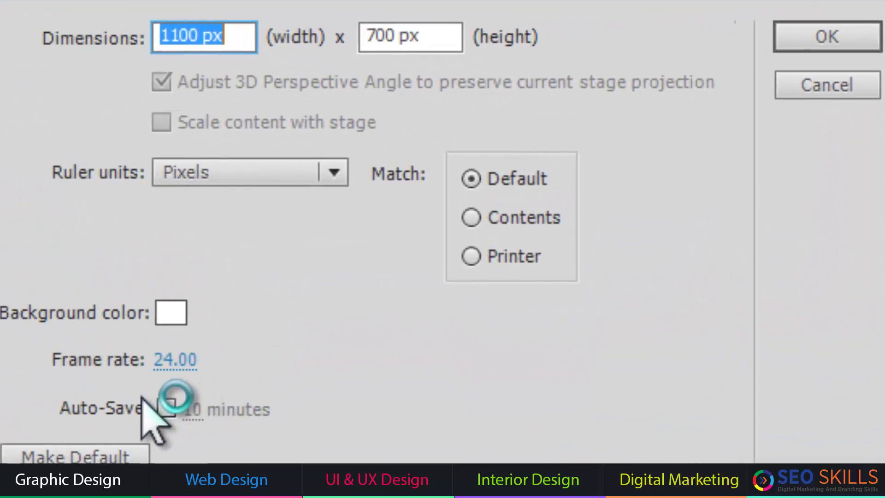
left_click(177, 374)
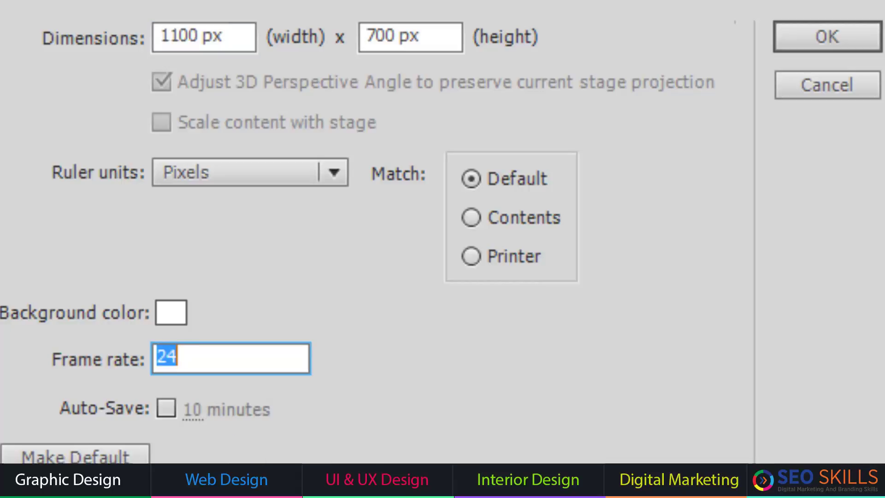
type("25")
key("Return")
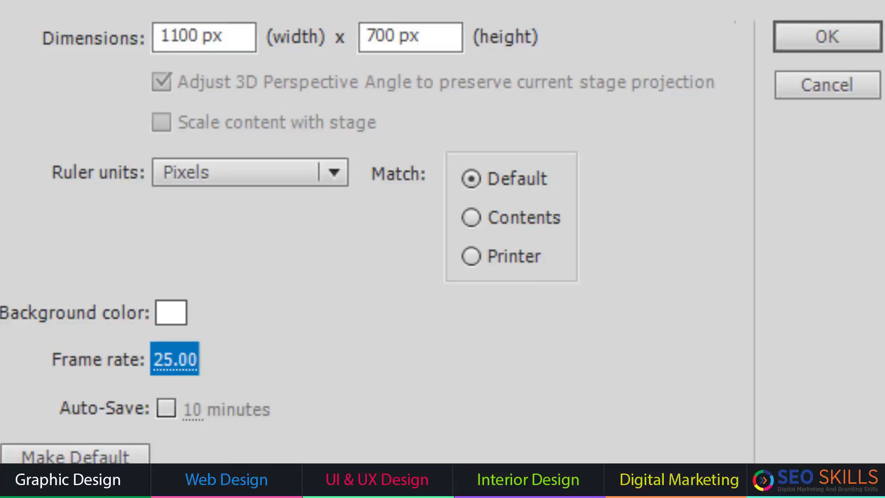
left_click(124, 457)
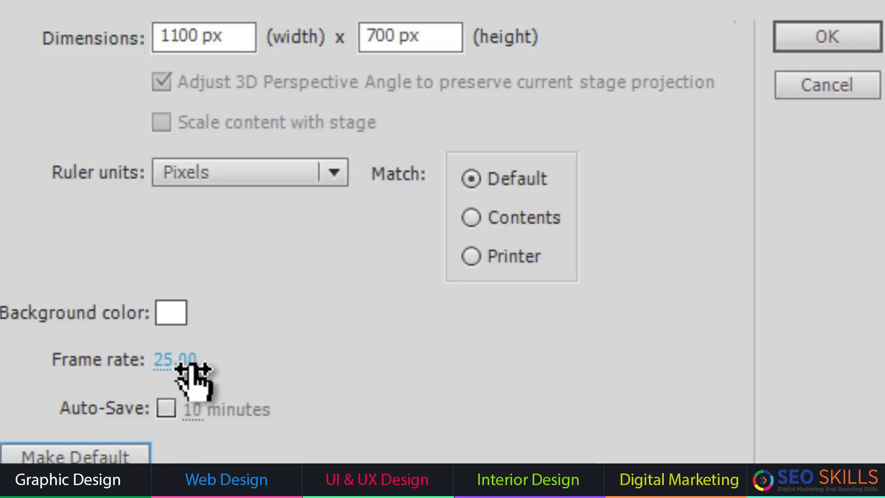
left_click(857, 36)
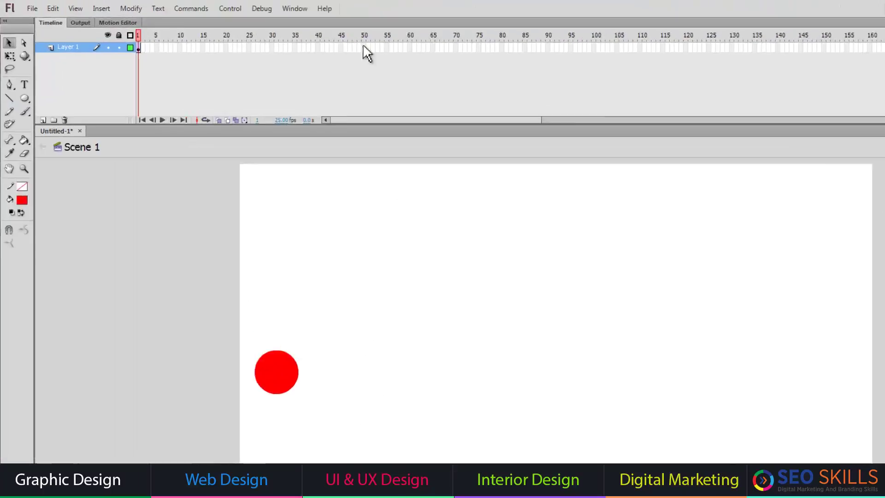
Insert a keyframe at frame 50 of Layer 1 to extend the classic tween
left_click(364, 46)
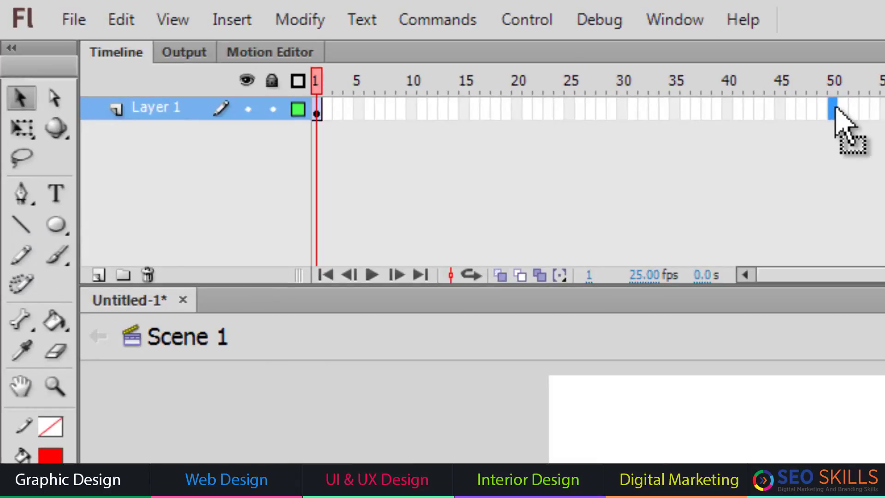
left_click(235, 20)
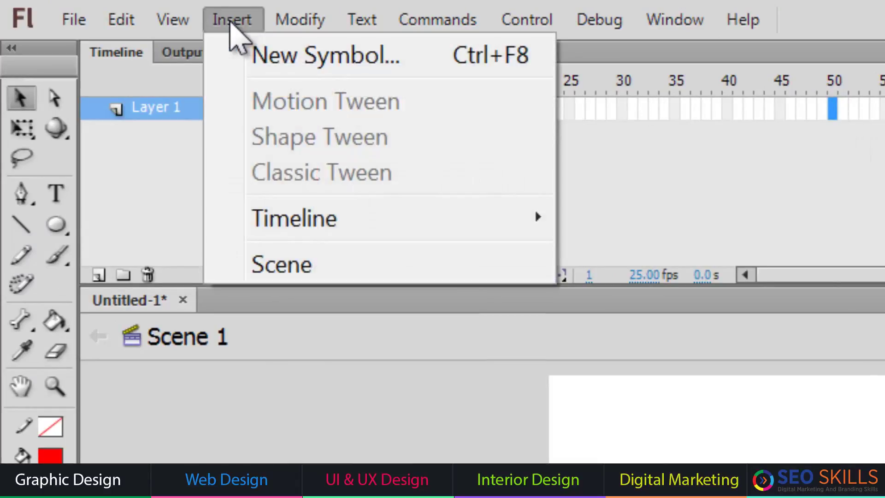
mouse_move(303, 216)
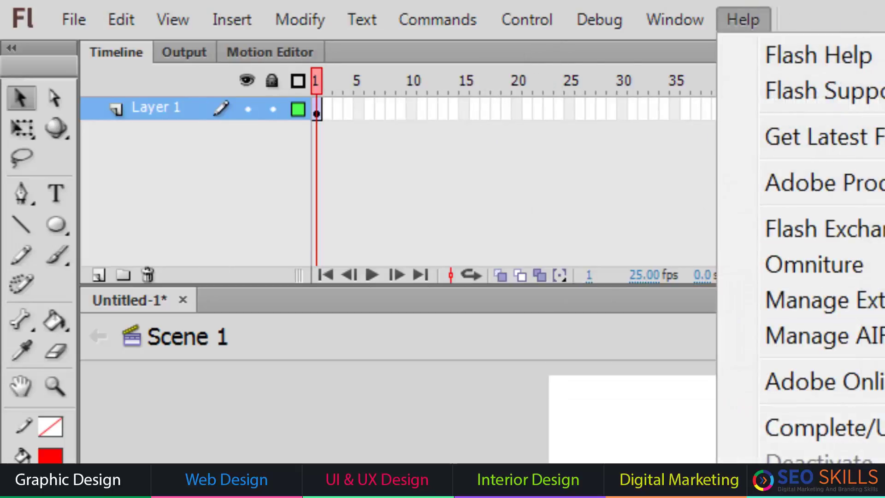
left_click(853, 105)
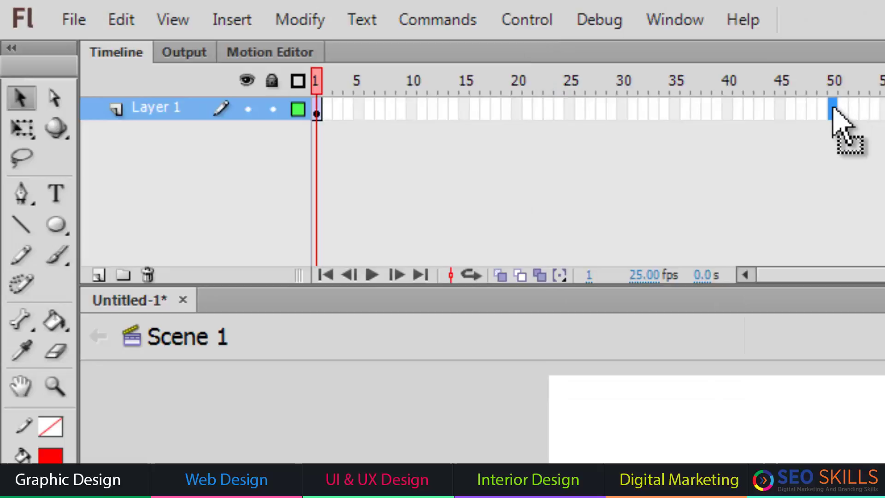
left_click(231, 20)
mouse_move(316, 223)
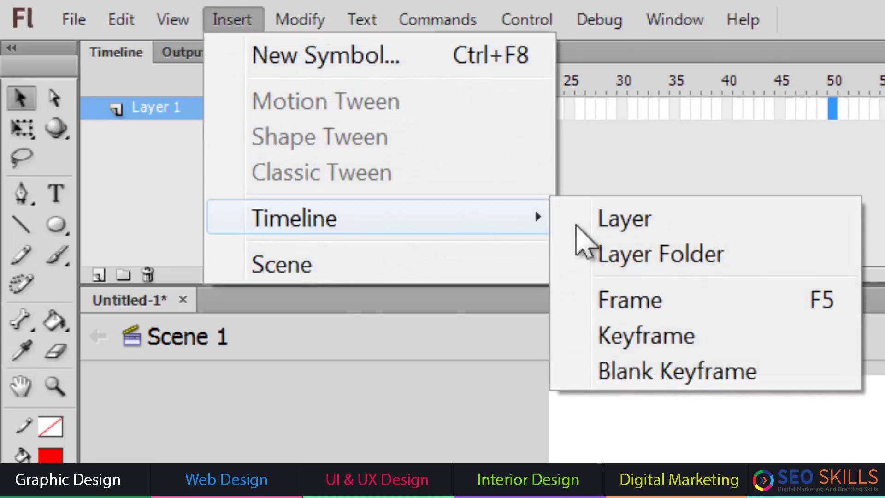
left_click(873, 55)
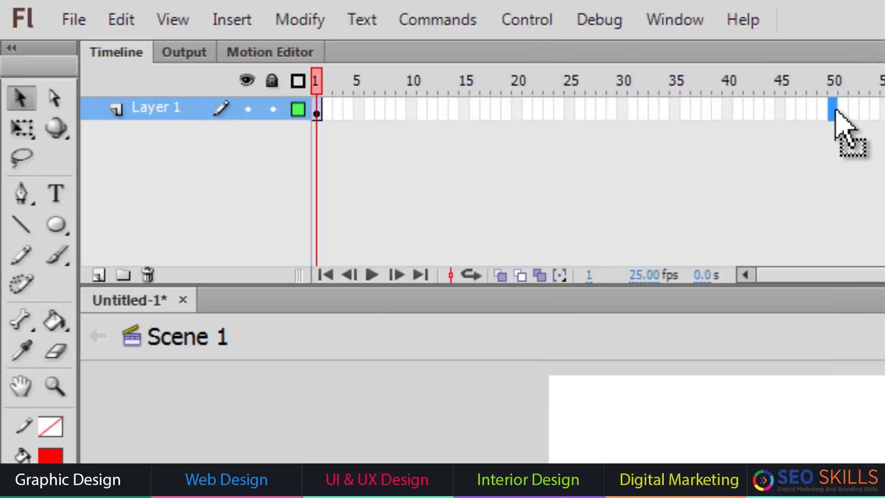
right_click(835, 110)
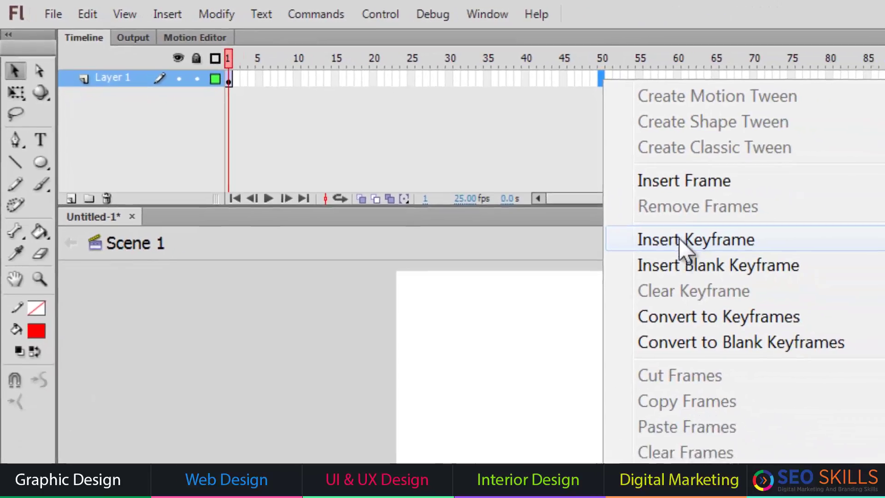
left_click(679, 239)
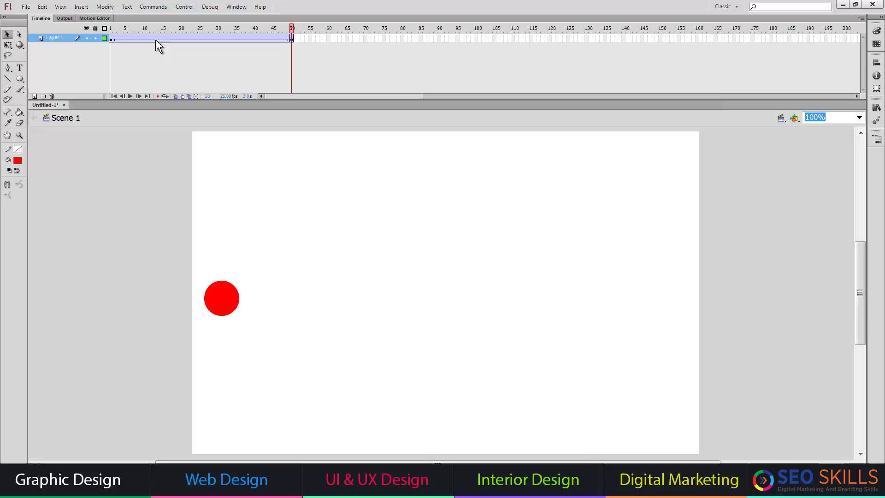
Move the red circle on frame 50 straight across to the right edge of the stage and play the animation
left_click(112, 41)
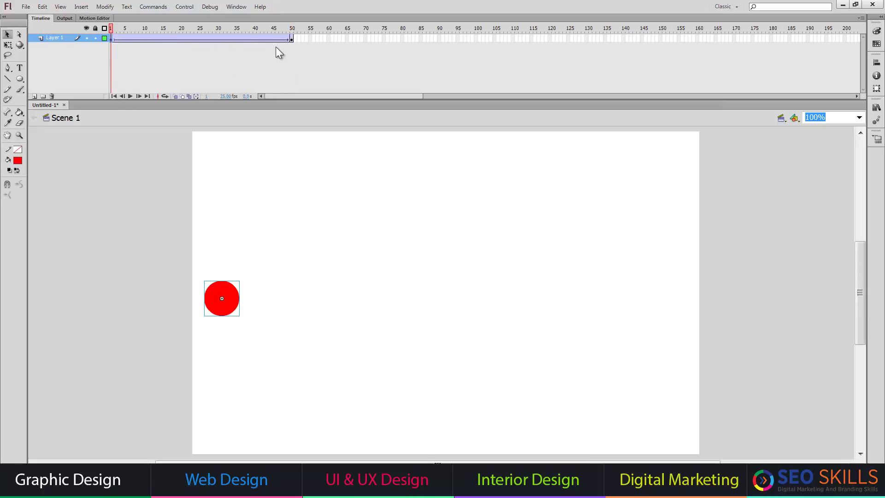
left_click(292, 39)
left_click_drag(231, 307, 684, 318)
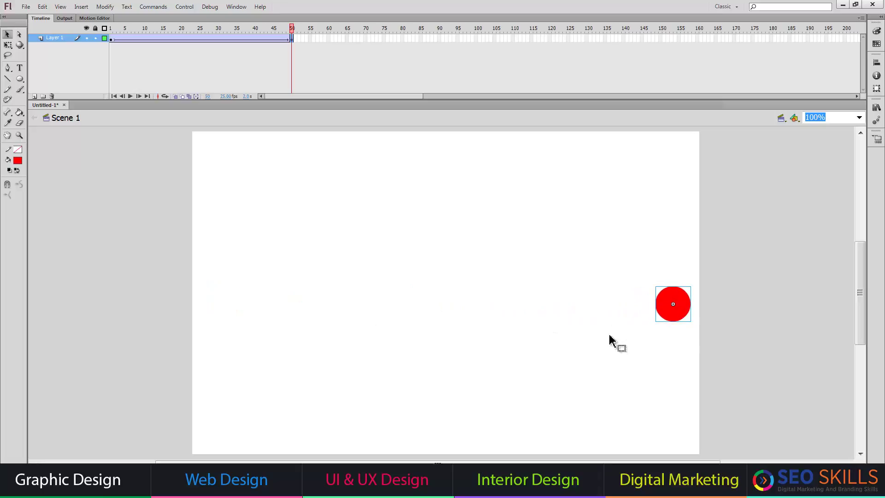
left_click(546, 355)
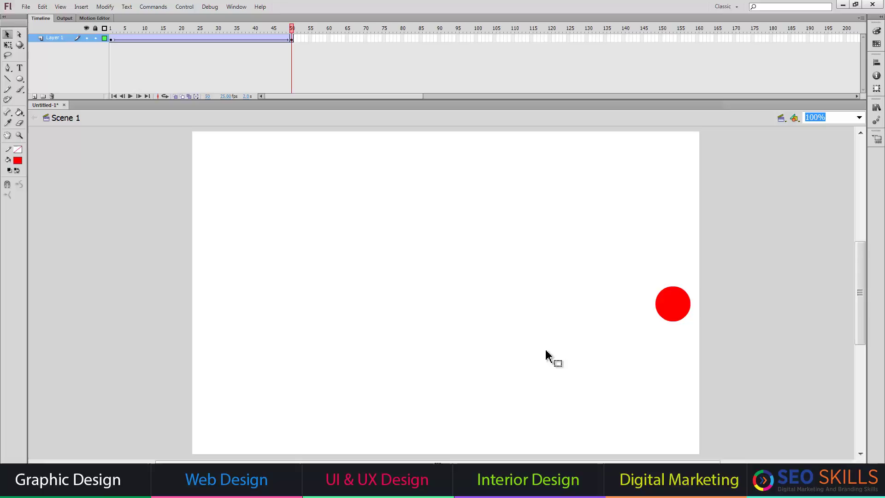
key("Return")
Create a new ActionScript 3.0 document of 1100 x 700 px at 25 fps
left_click(26, 7)
left_click(34, 19)
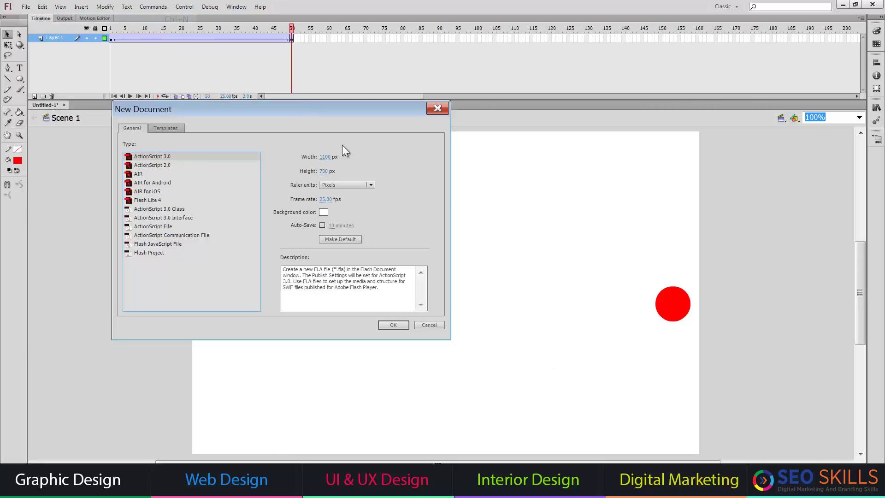
left_click(394, 325)
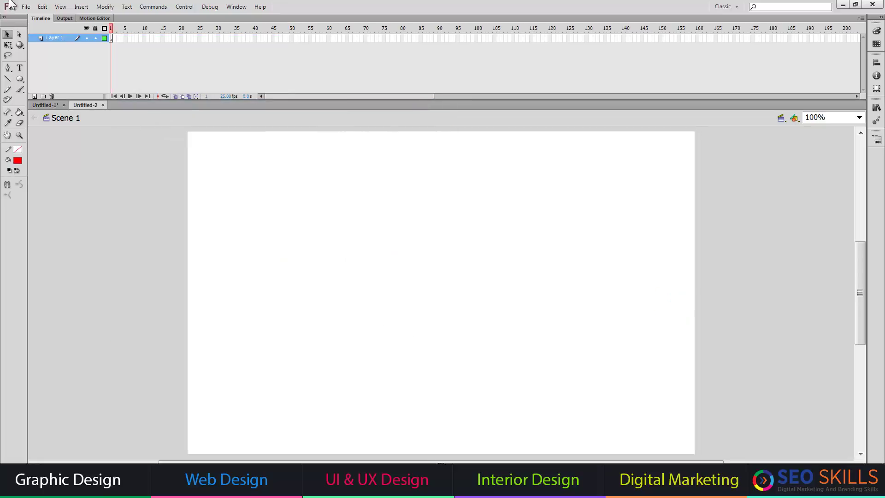
Import girls_models_models_a__027000__7.png from the womans folder inside PNG on the My Assets (E:) drive into the library
left_click(26, 6)
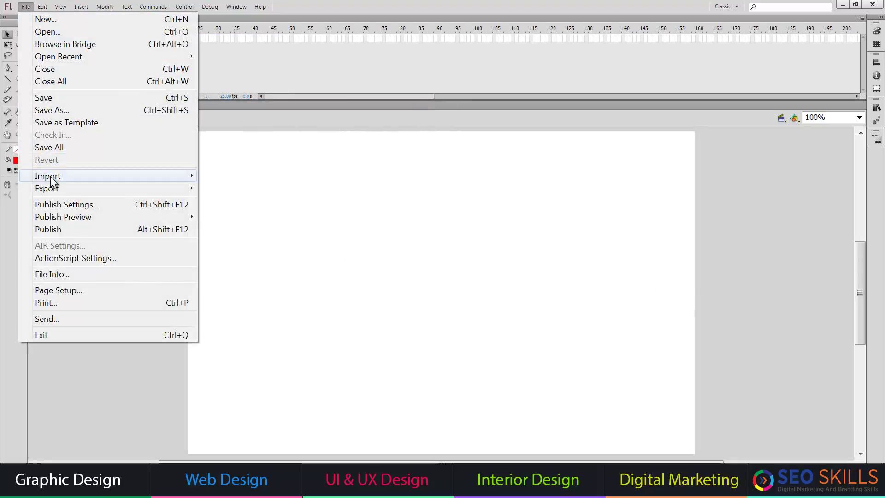
mouse_move(51, 177)
left_click(239, 188)
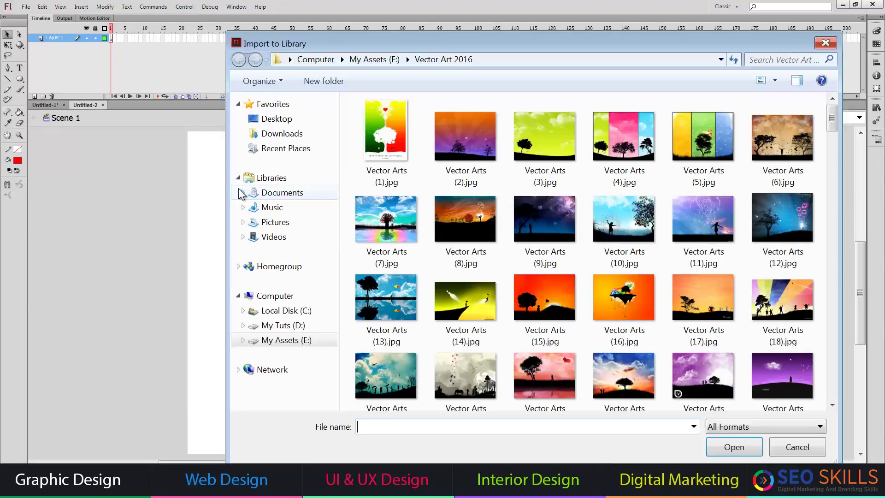
left_click(396, 129)
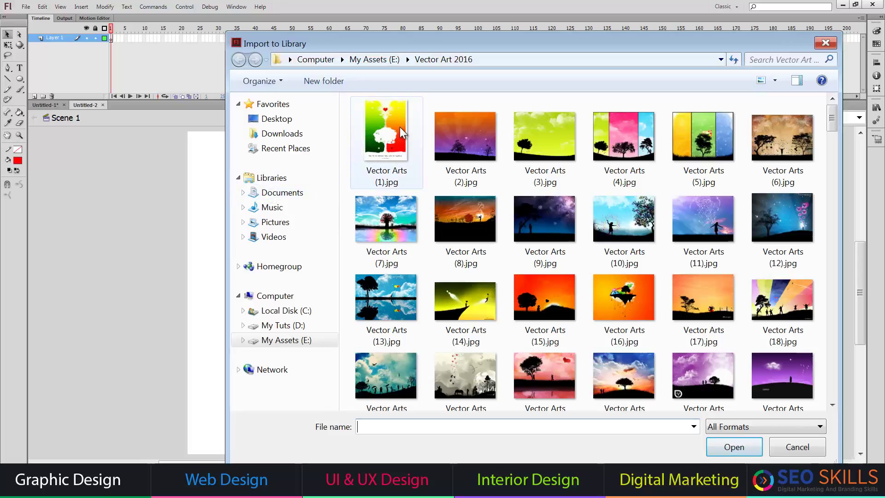
key("BackSpace")
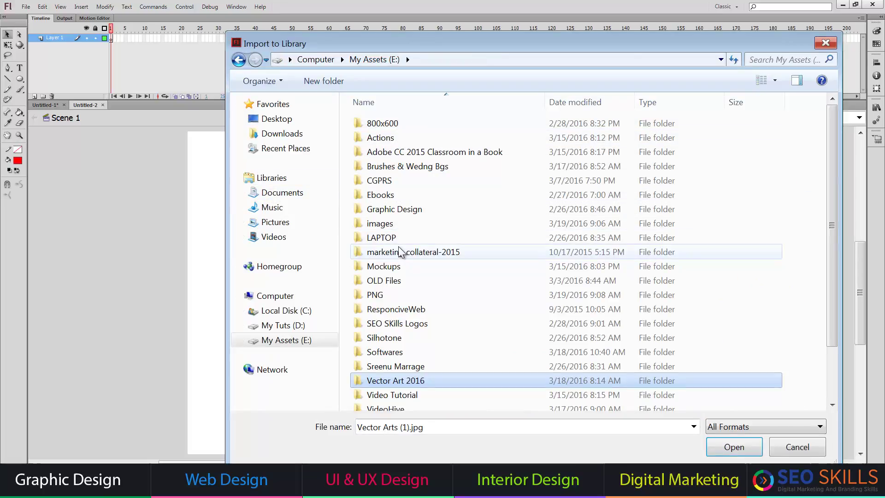
double_click(381, 295)
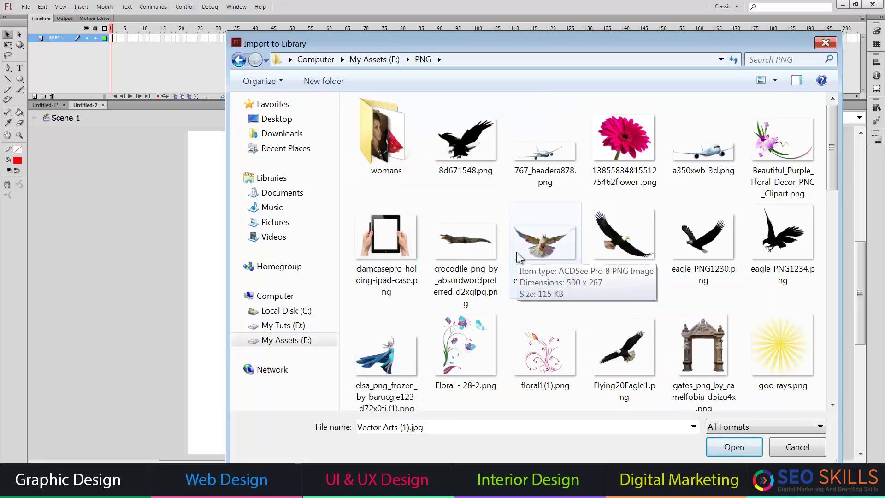
left_click_drag(835, 180, 847, 233)
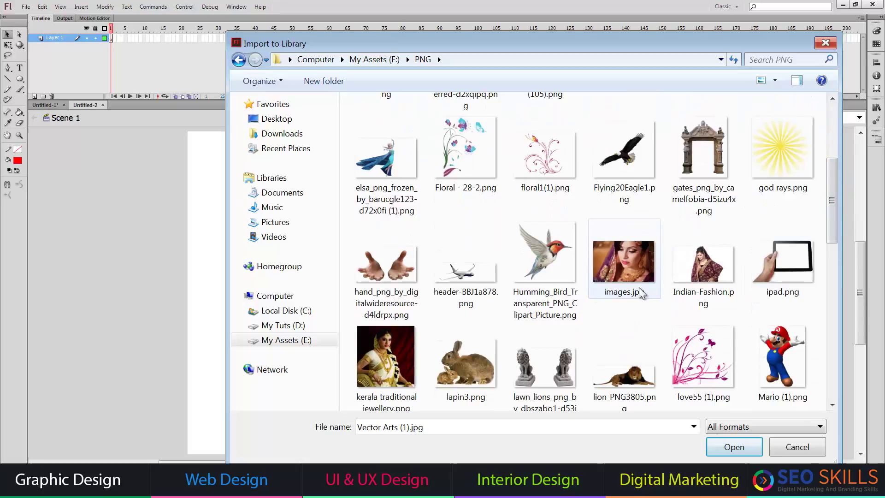
scroll(477, 213, "up", 5)
double_click(364, 133)
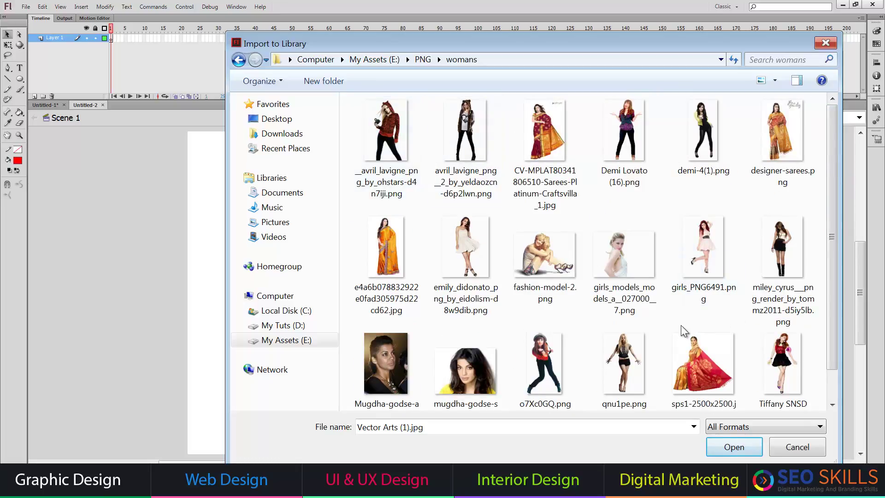
left_click(629, 275)
left_click(733, 446)
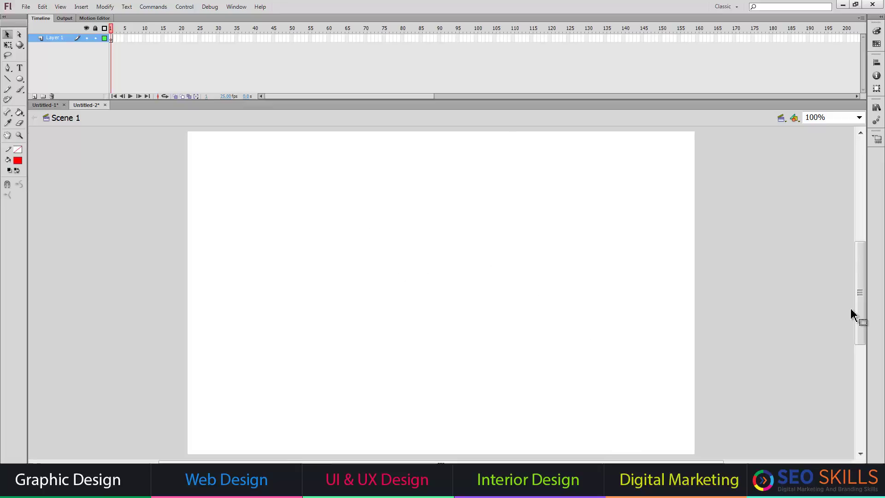
Place the imported woman image from the Library on the stage, against its left side and bottom edge
mouse_move(859, 282)
left_mouse_down()
mouse_move(861, 289)
mouse_move(857, 272)
mouse_move(843, 287)
left_mouse_up()
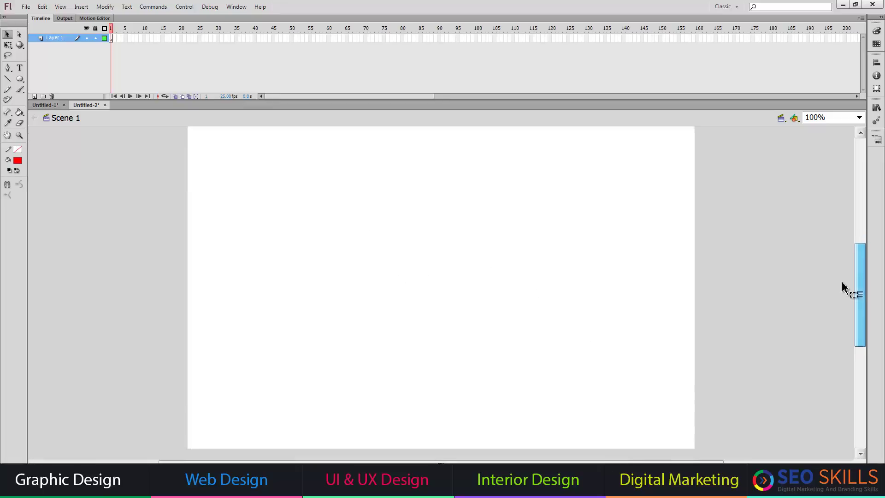
left_click(236, 6)
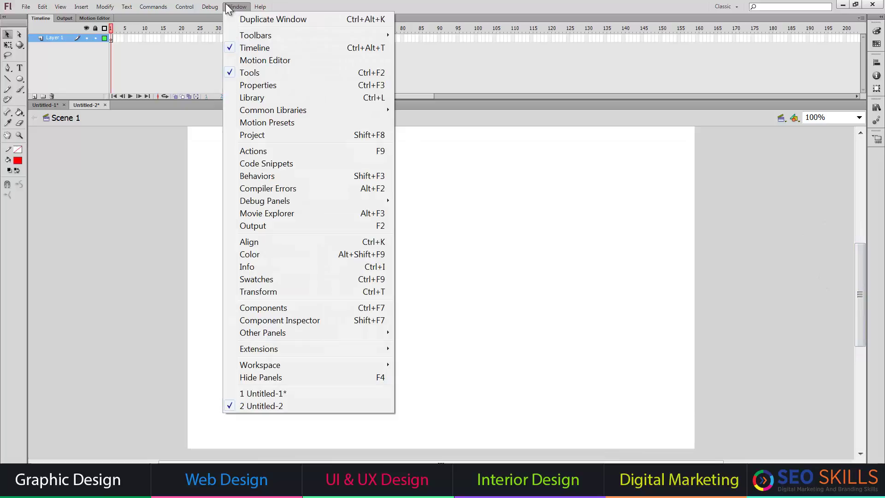
left_click(259, 97)
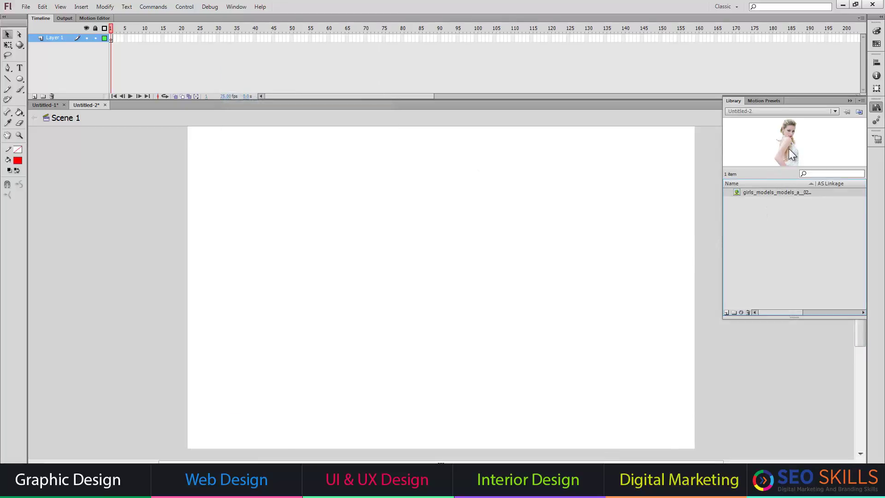
left_click_drag(789, 148, 381, 258)
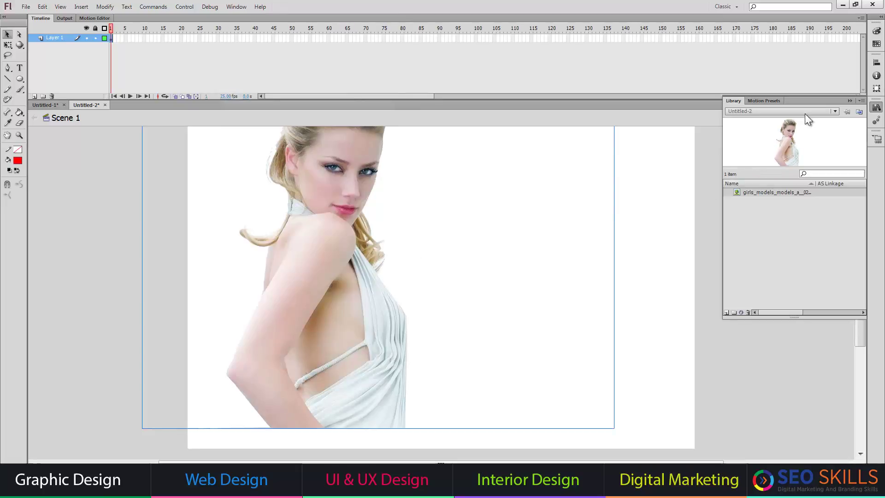
left_click(850, 100)
left_click_drag(352, 352, 316, 370)
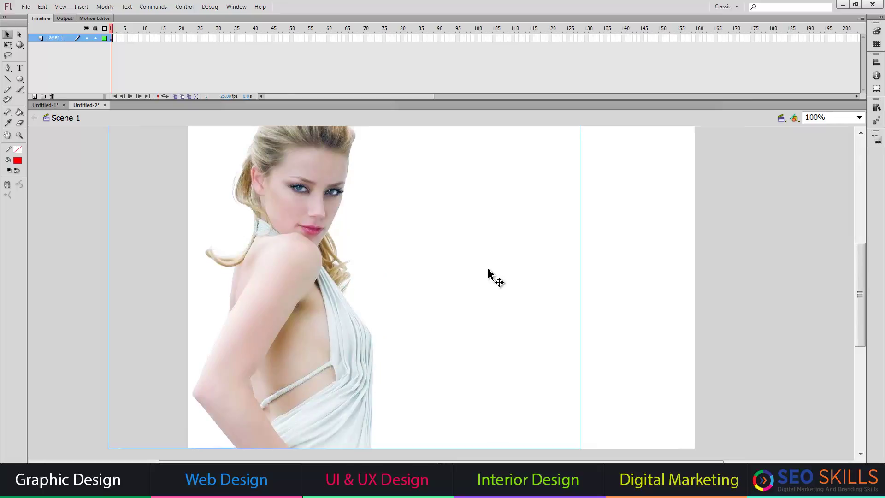
Scale the woman image down with Scale and Rotate so it fits within the stage height
key("ctrl+minus")
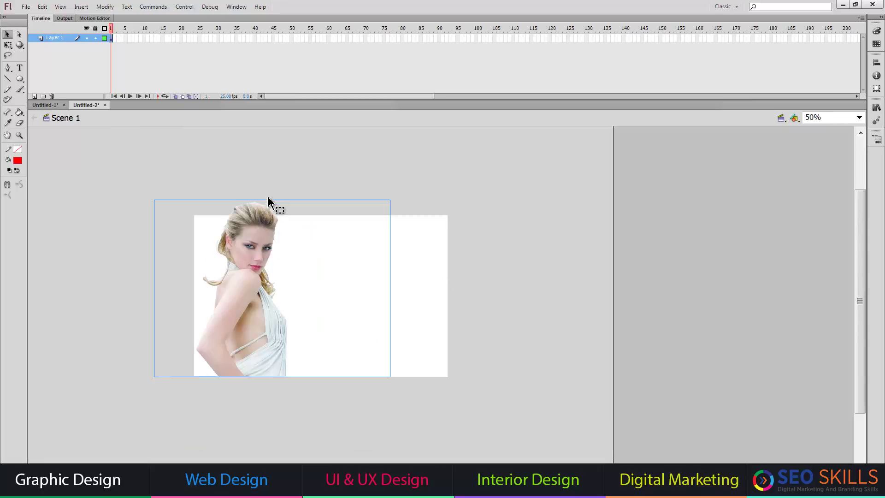
key("ctrl+alt+s")
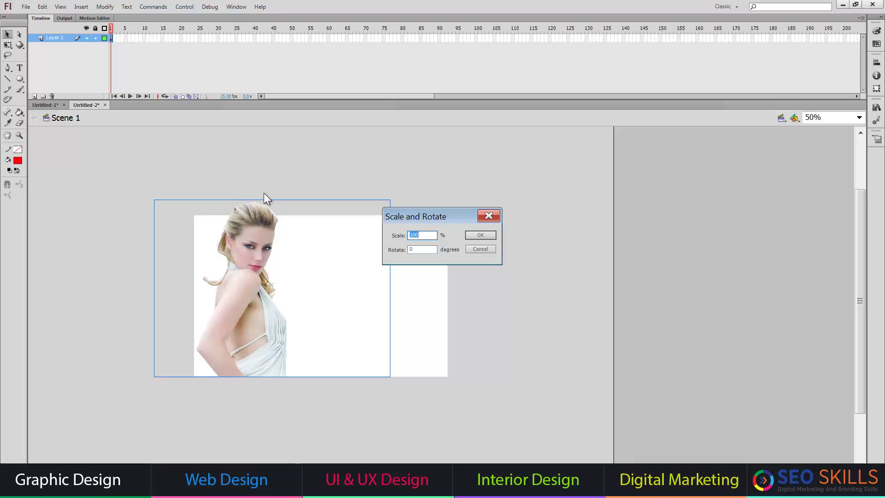
key("Return")
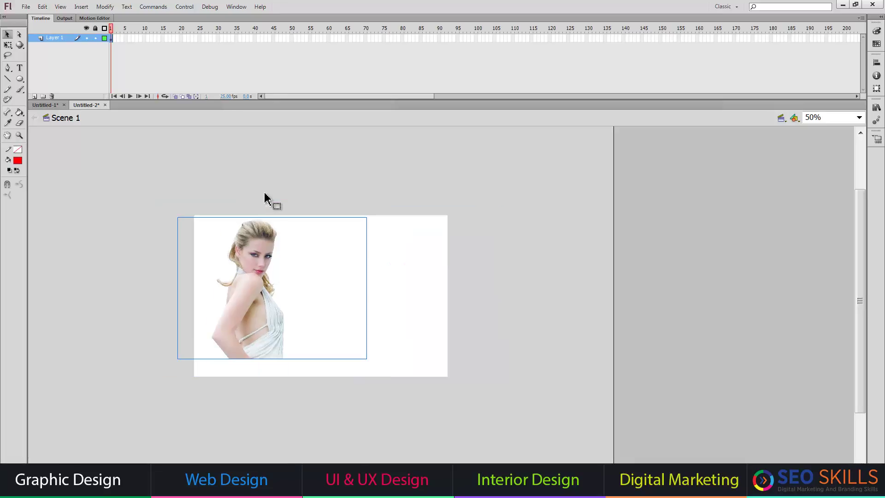
left_click(265, 199)
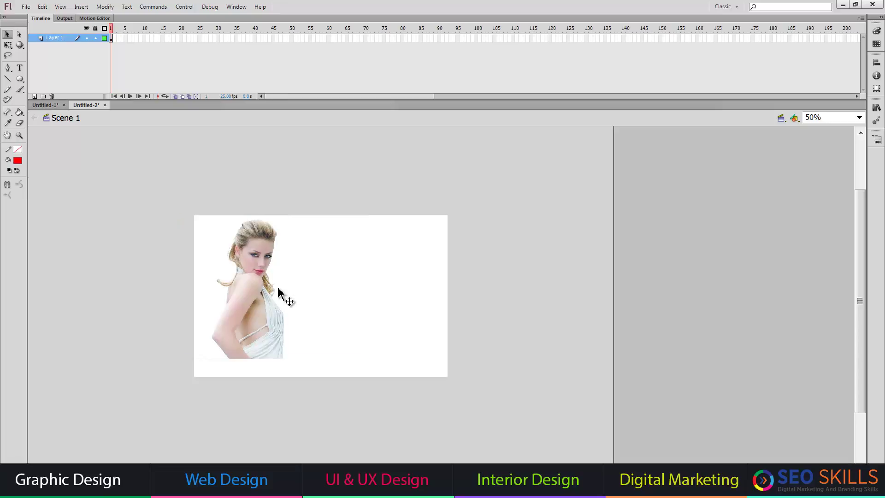
Nudge the woman image down to the stage's bottom edge and left to its left edge, and deselect it
left_click(278, 290)
key("shift+Down")
key("shift+Down")
key("shift+Down")
key("shift+Down")
key("shift+Down")
key("shift+Down")
key("shift+Down")
key("shift+Down")
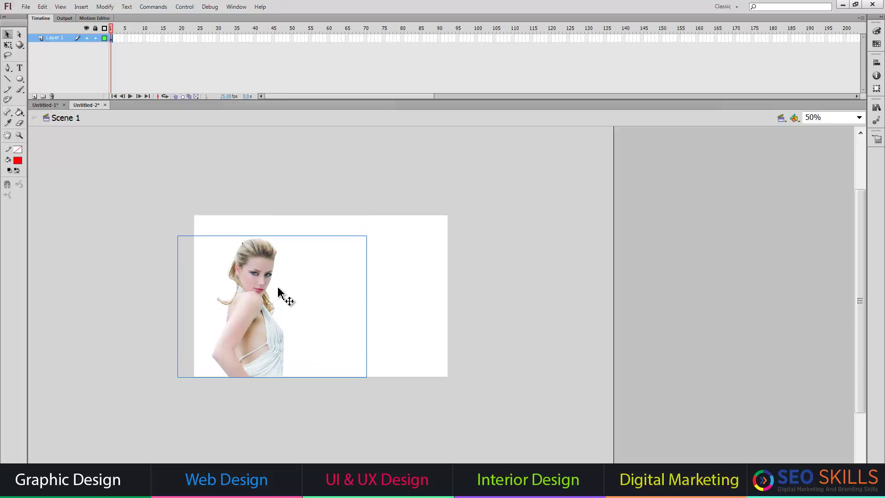
key("shift+Left")
key("shift+Left")
key("shift+Left")
key("shift+Left")
key("shift+Left")
key("shift+Left")
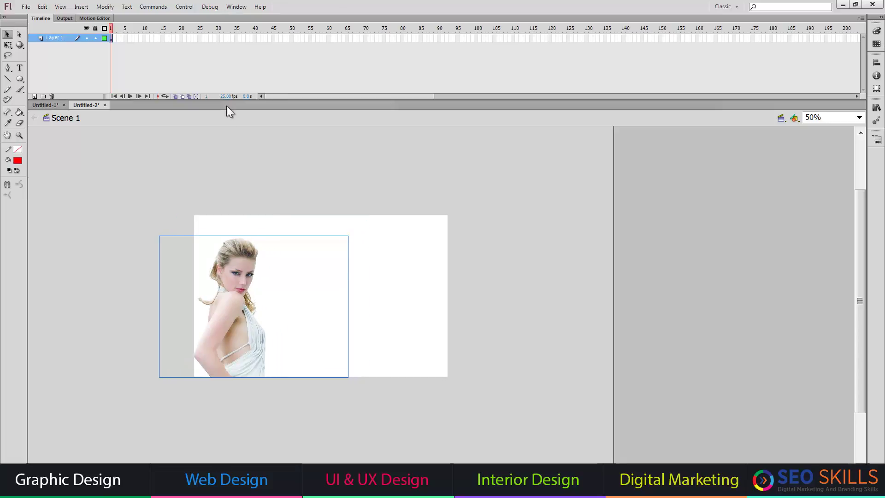
double_click(8, 136)
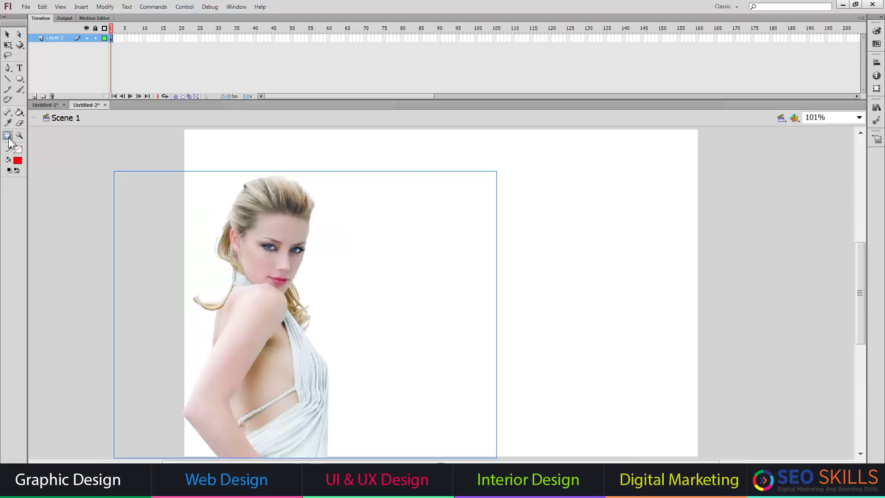
left_click(7, 35)
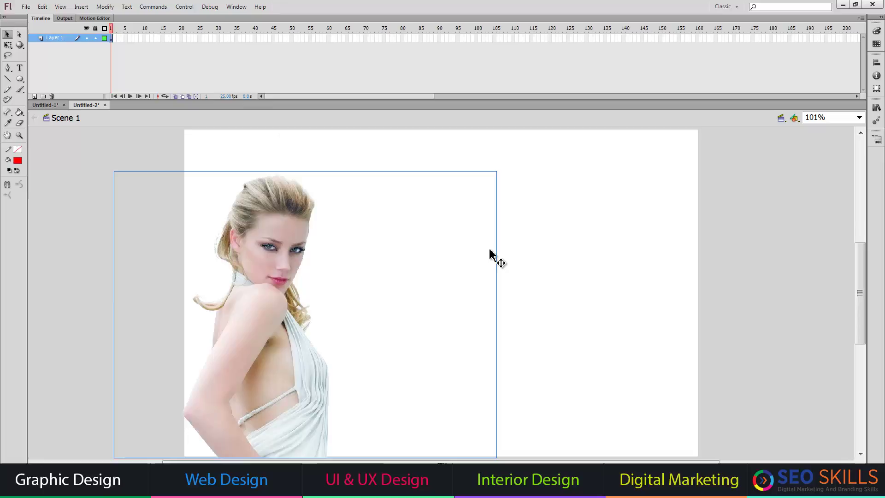
left_click(544, 194)
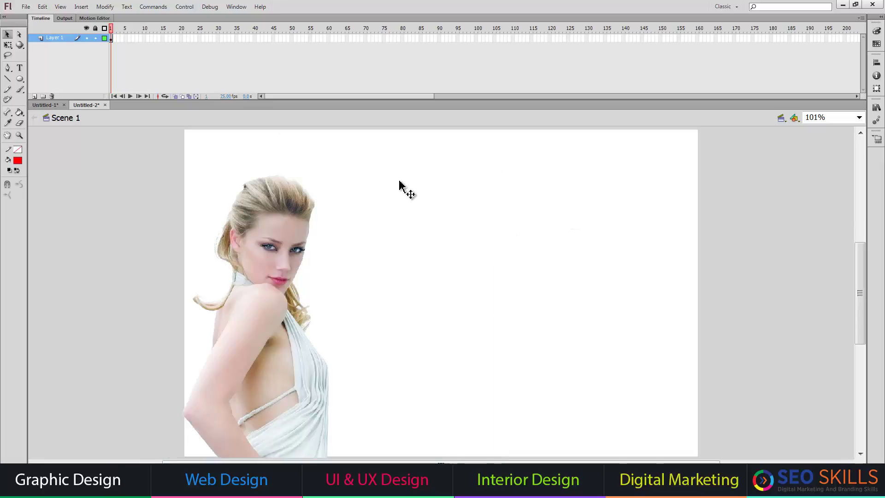
Create a classic tween on Layer 1 starting at frame 1 and insert a keyframe at frame 100
right_click(111, 38)
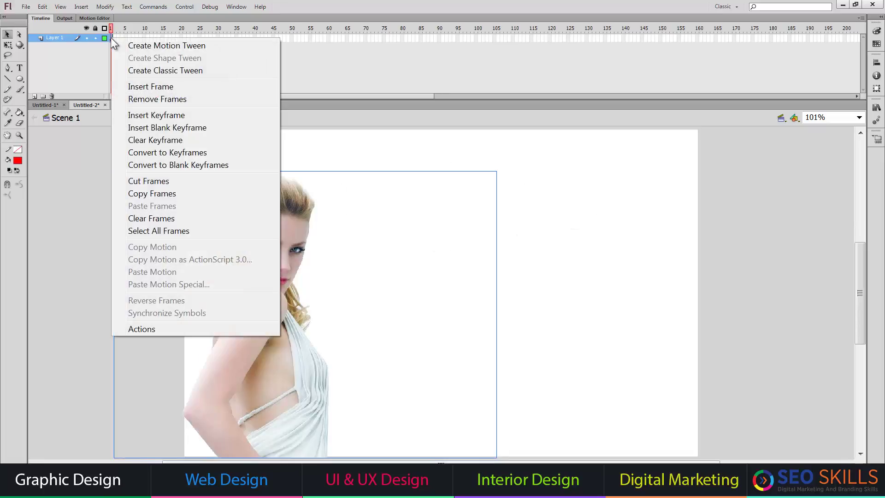
left_click(160, 71)
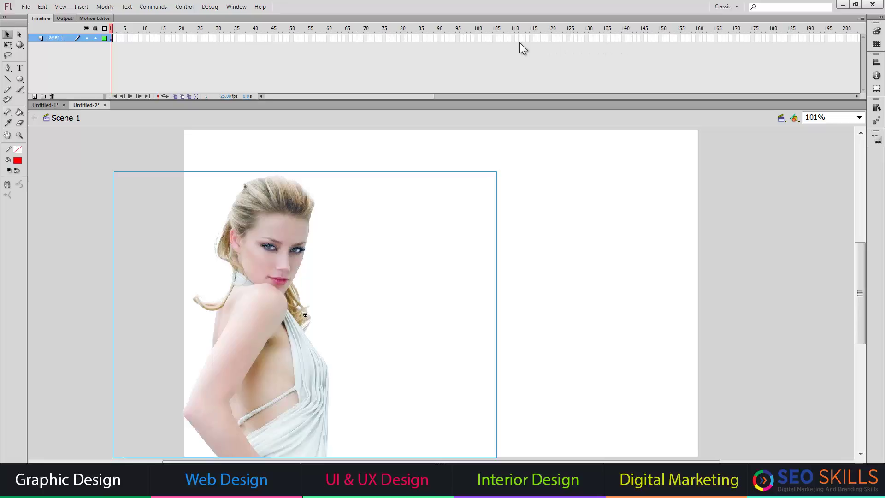
left_click(477, 38)
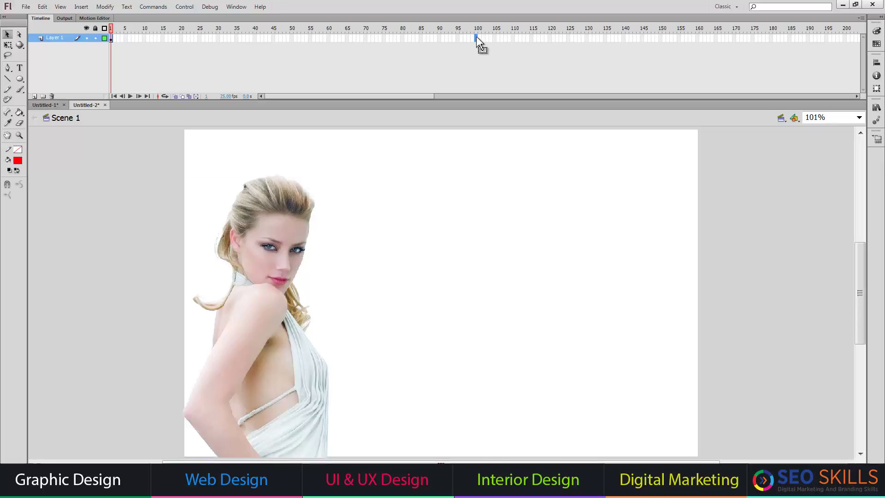
key("F6")
Move the woman image at frame 100 horizontally to the stage's right edge and play the tween
key("shift+Right")
key("shift+Right")
key("shift+Right")
key("shift+Right")
key("shift+Right")
key("shift+Right")
key("shift+Right")
key("shift+Right")
key("shift+Right")
key("shift+Right")
key("shift+Right")
key("shift+Right")
key("shift+Right")
key("shift+Right")
key("shift+Right")
key("shift+Right")
key("shift+Right")
key("shift+Right")
key("shift+Right")
key("shift+Right")
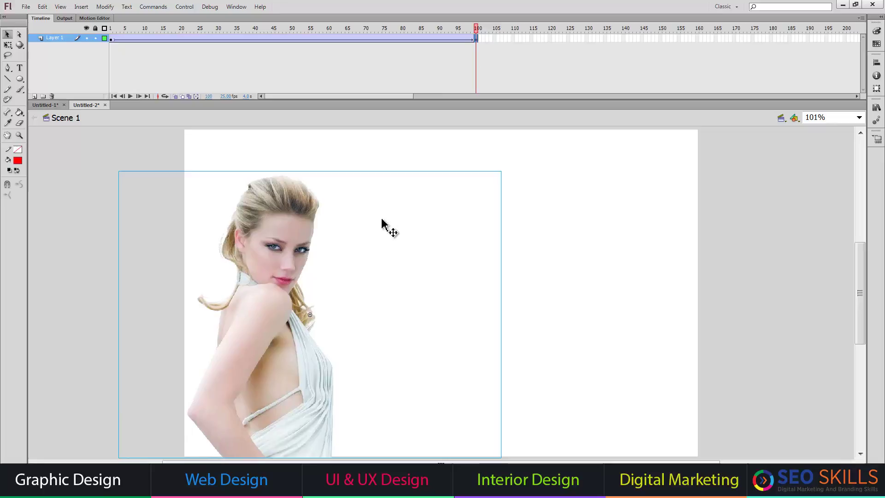
key("shift+Right")
key("shift+Right")
key("shift+Right")
key("shift+Right")
key("shift+Right")
key("shift+Right")
key("shift+Right")
key("shift+Right")
key("shift+Right")
key("shift+Right")
key("shift+Right")
key("shift+Right")
key("shift+Right")
key("shift+Right")
key("shift+Right")
key("shift+Right")
key("shift+Right")
key("shift+Right")
key("shift+Right")
key("shift+Right")
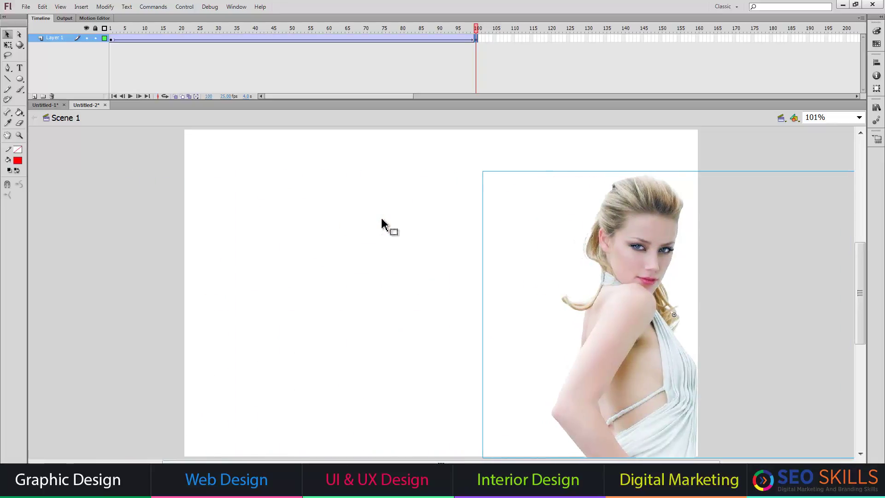
key("Return")
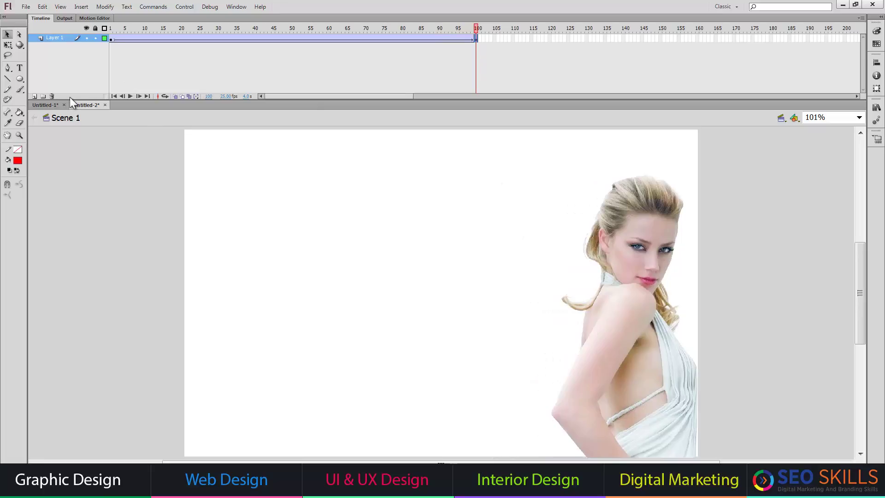
Set the document background color to a pale tone sampled from the woman's dress and play the animation
left_click(106, 7)
left_click(113, 19)
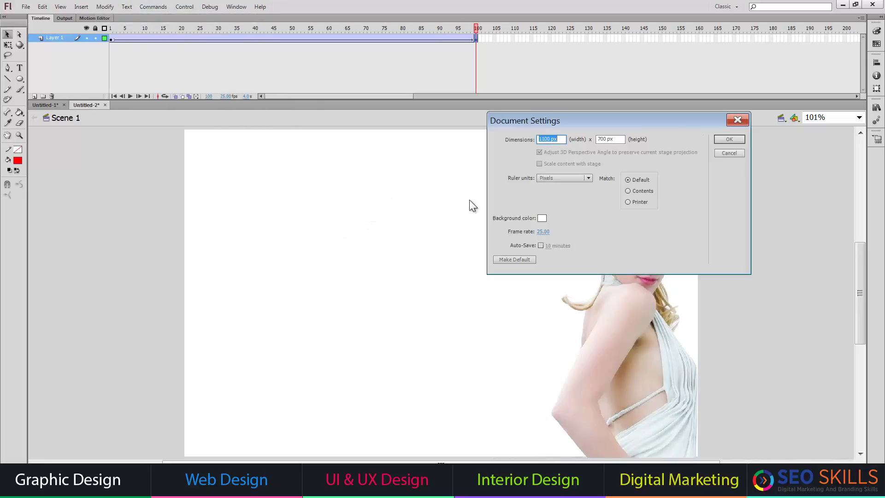
left_click(542, 218)
left_click(604, 127)
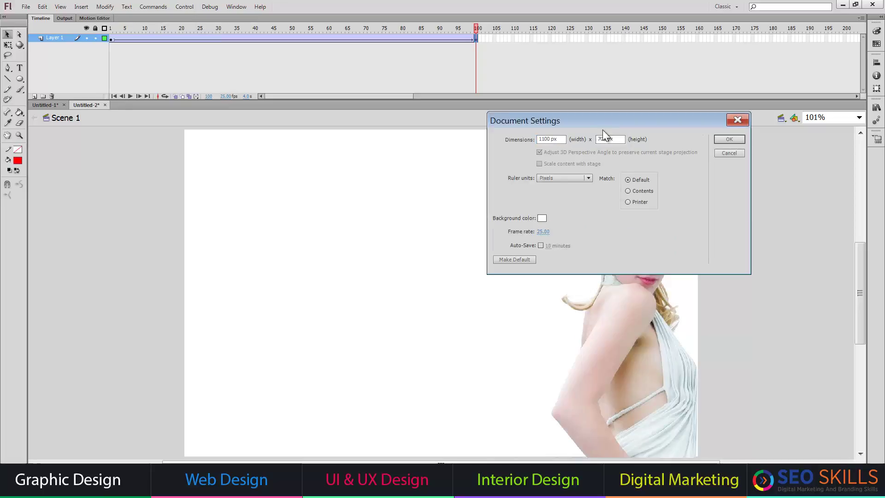
left_click_drag(604, 127, 299, 58)
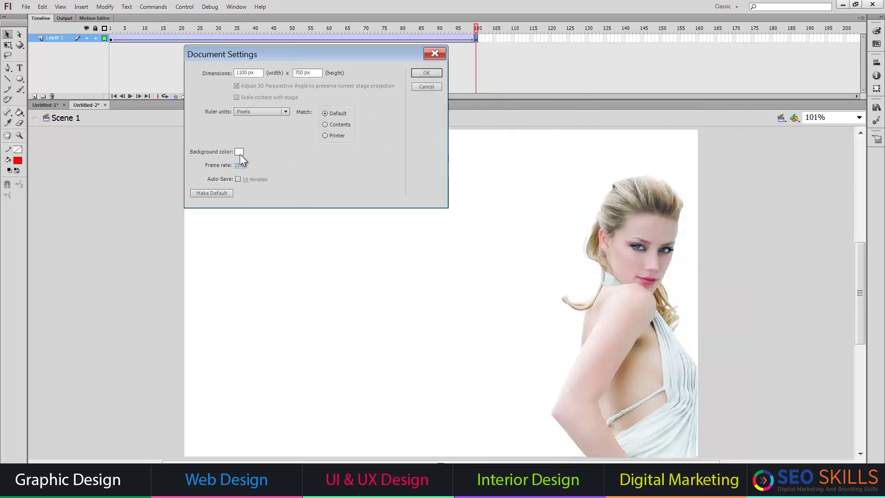
left_click(240, 152)
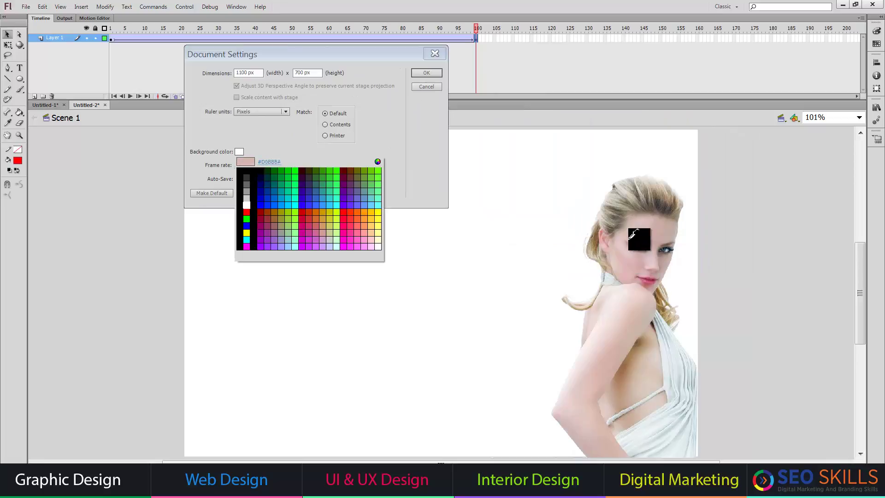
left_click(675, 351)
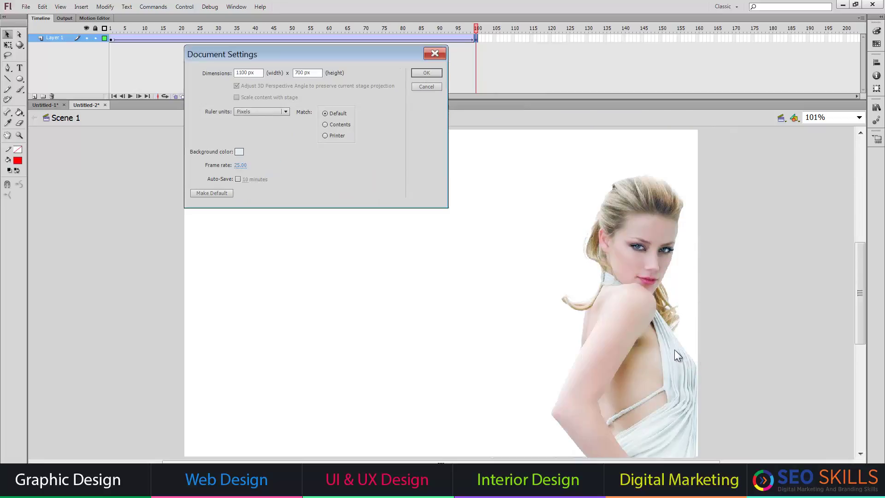
left_click(417, 74)
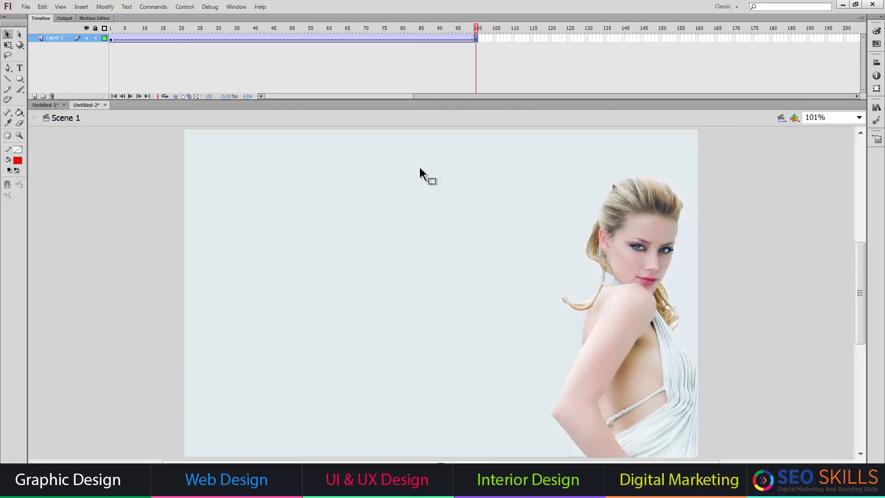
key("Return")
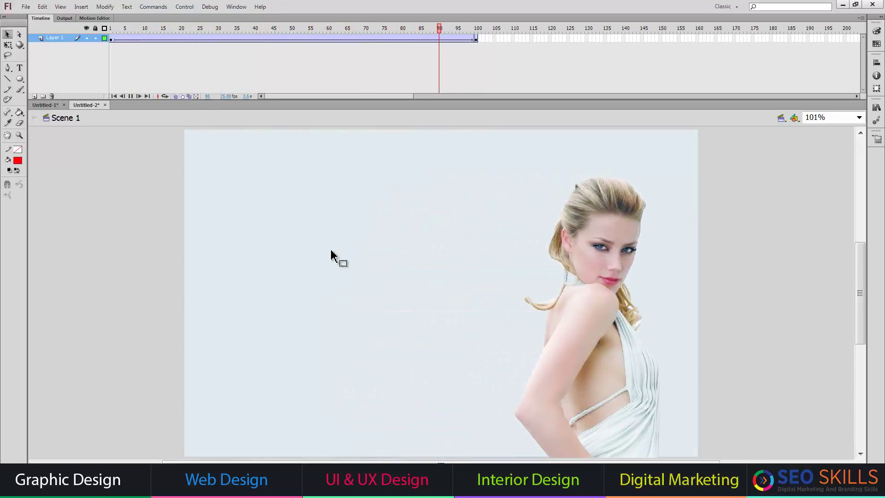
Add a layer beneath Layer 1 and import Vector Arts (61).jpg from the Vector Art 2016 folder on My Assets (E:) onto the stage
left_click(34, 96)
left_click_drag(58, 37, 61, 46)
left_click(23, 8)
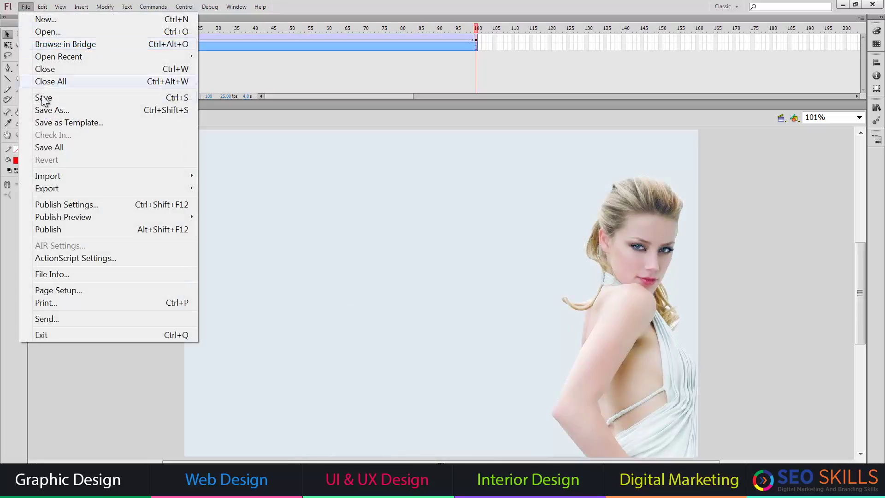
mouse_move(60, 174)
left_click(239, 176)
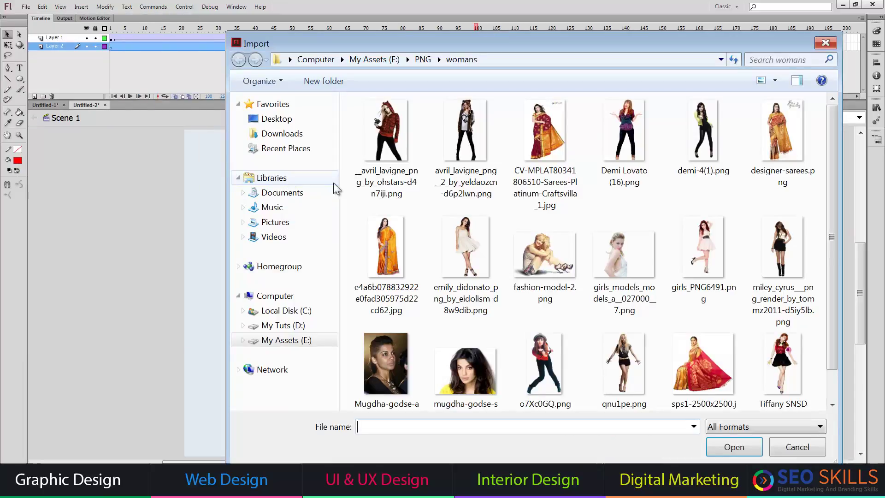
left_click(397, 151)
key("BackSpace")
key("BackSpace")
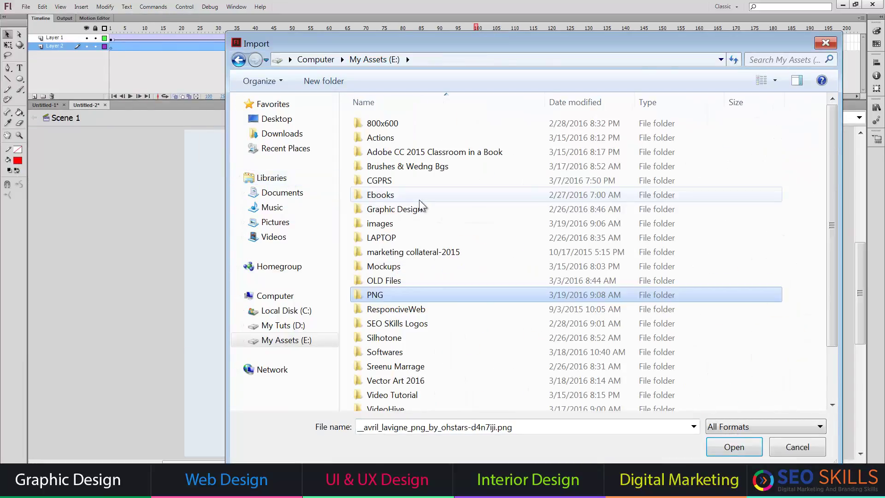
key("v")
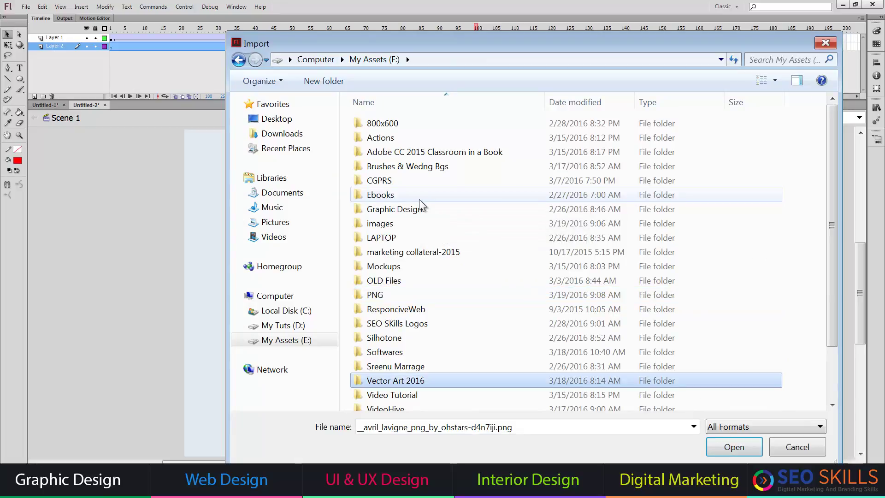
key("Return")
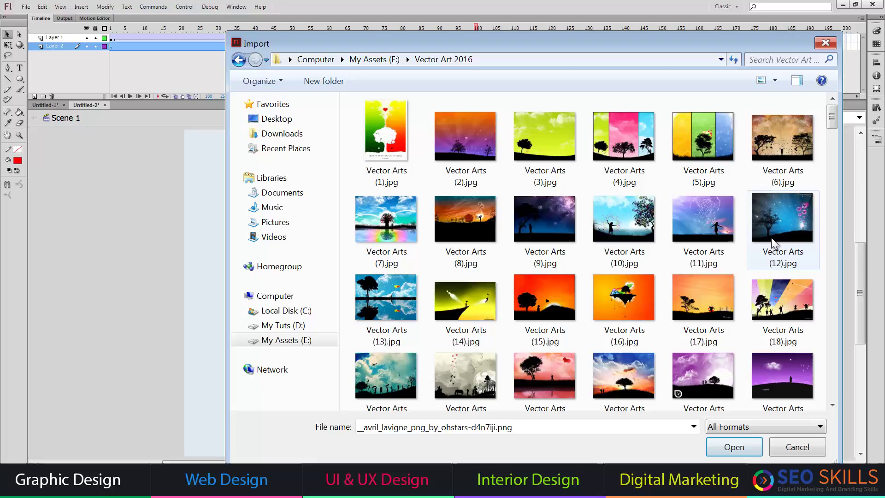
scroll(779, 243, "down", 10)
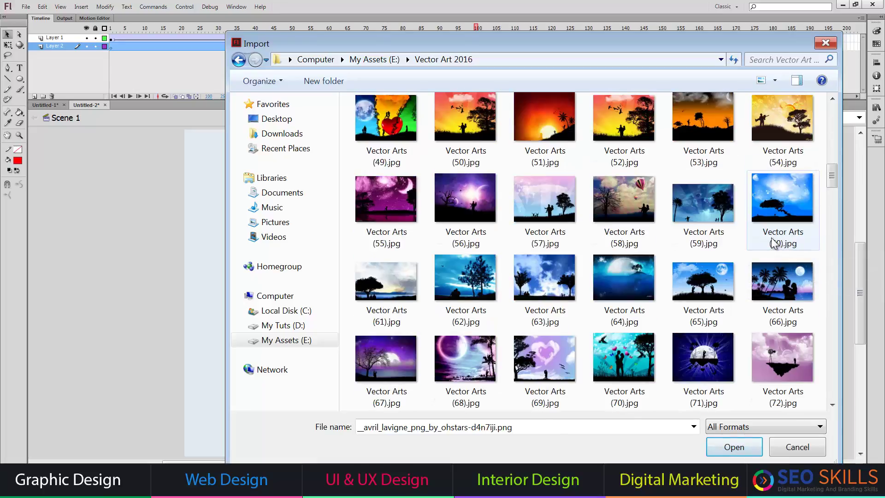
left_click(397, 277)
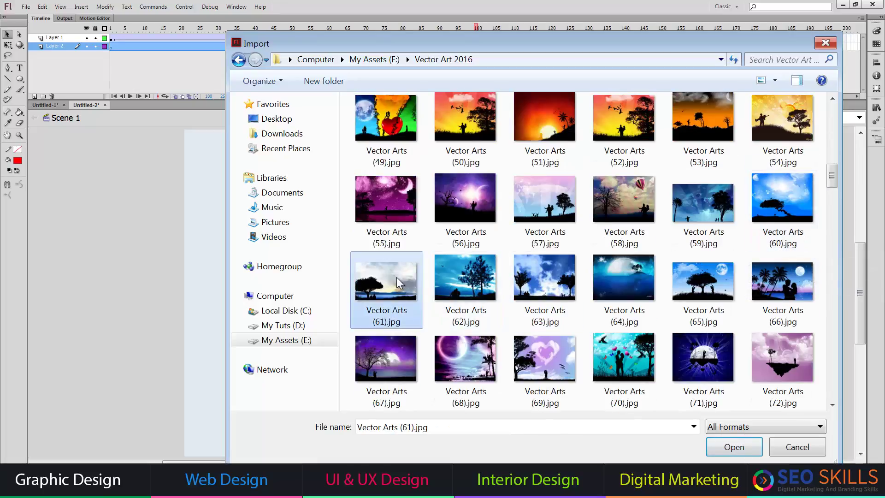
double_click(396, 278)
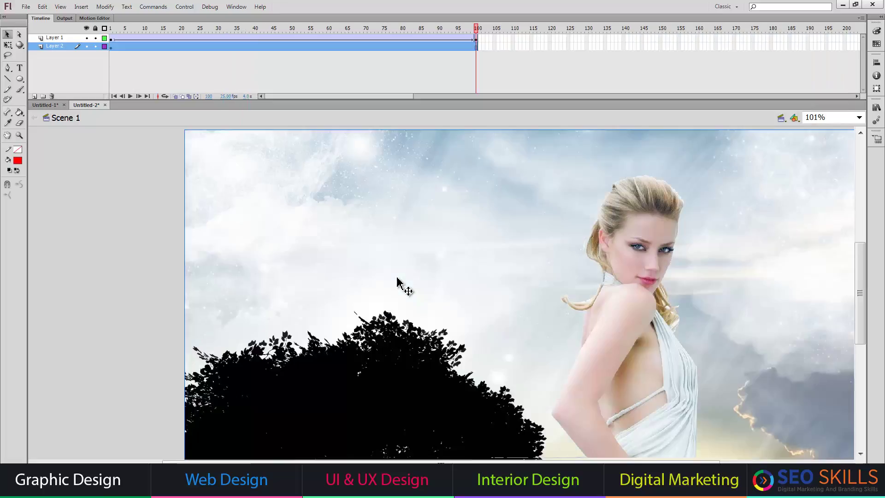
Move the landscape picture aside to uncover the stage and check the document dimensions without changing them
key("ctrl+minus")
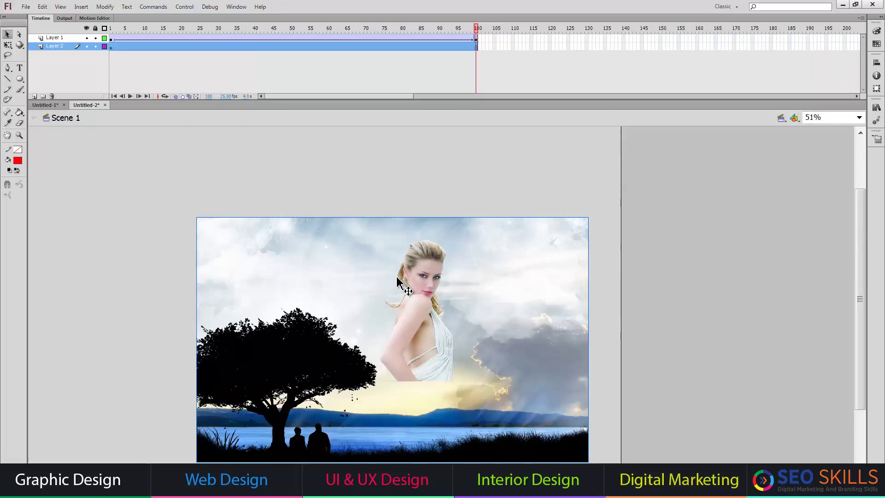
left_click_drag(306, 293, 521, 197)
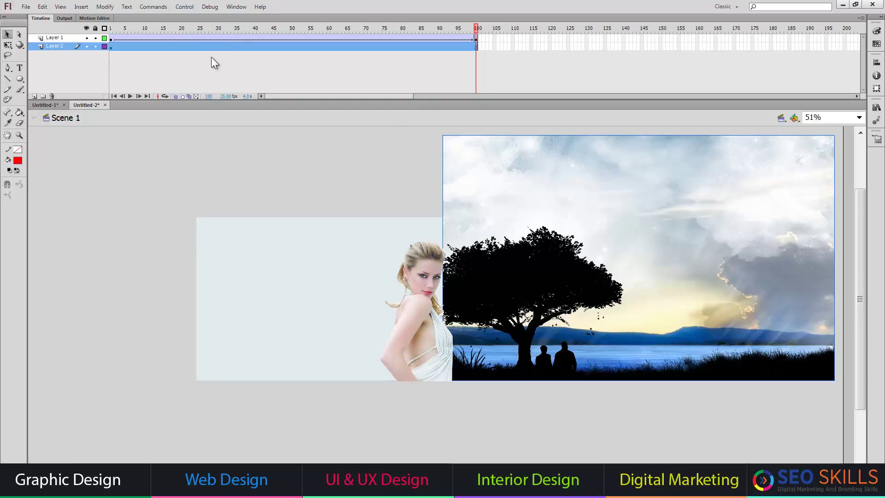
left_click(105, 7)
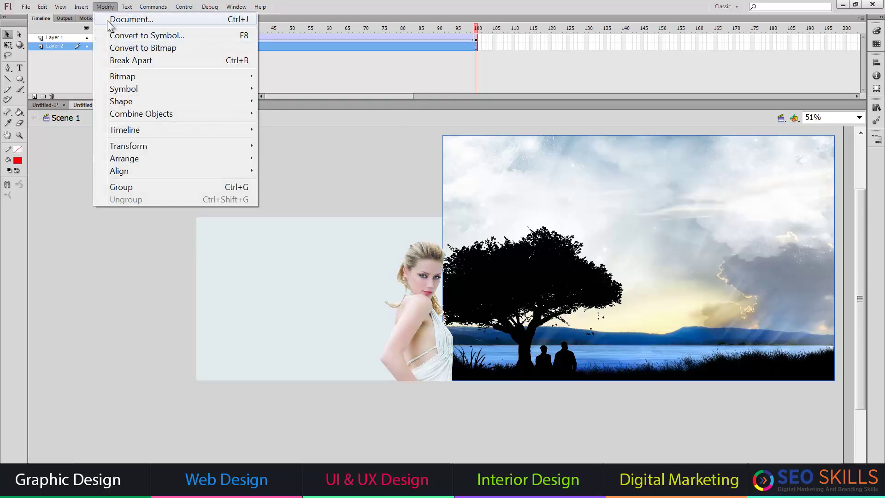
left_click(107, 20)
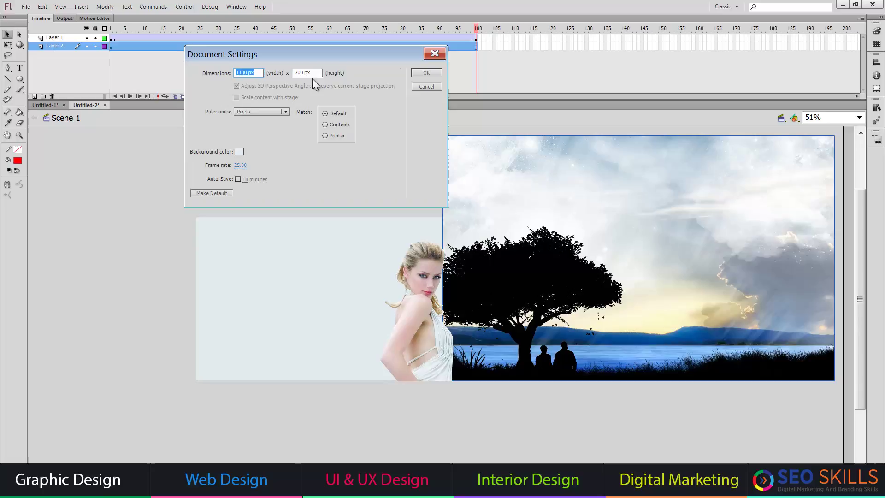
left_click(425, 87)
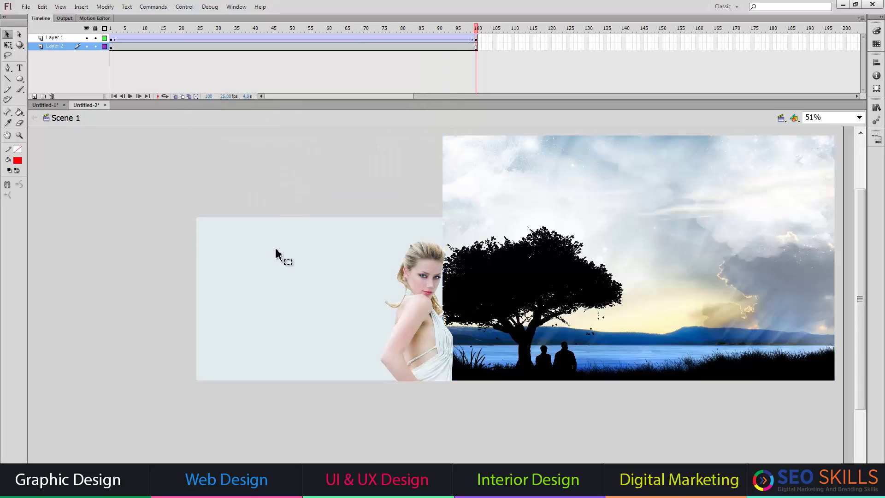
Set the landscape picture's width to 1100 and, with the proportions unlocked, its height to 700
left_click(236, 6)
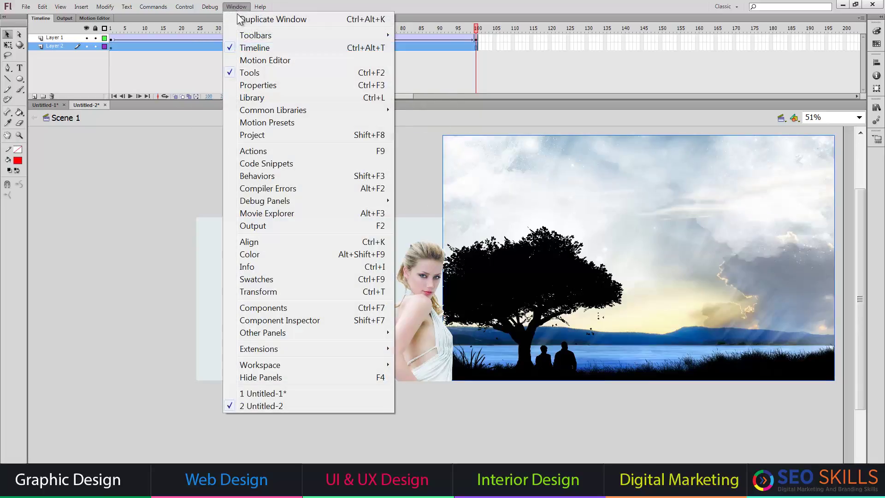
left_click(250, 87)
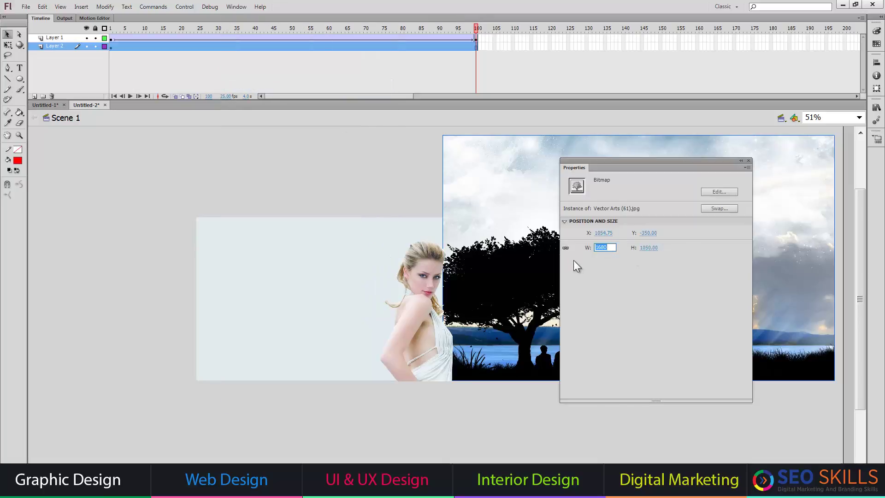
type("1100")
key("Return")
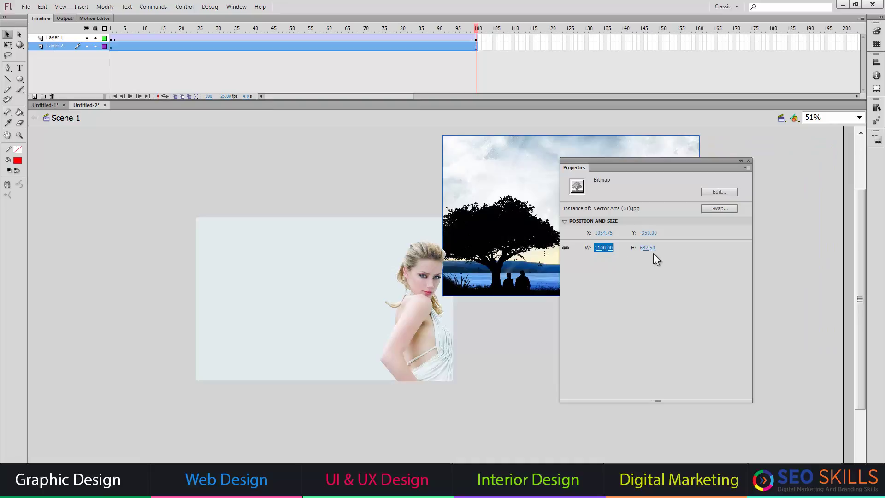
left_click(568, 247)
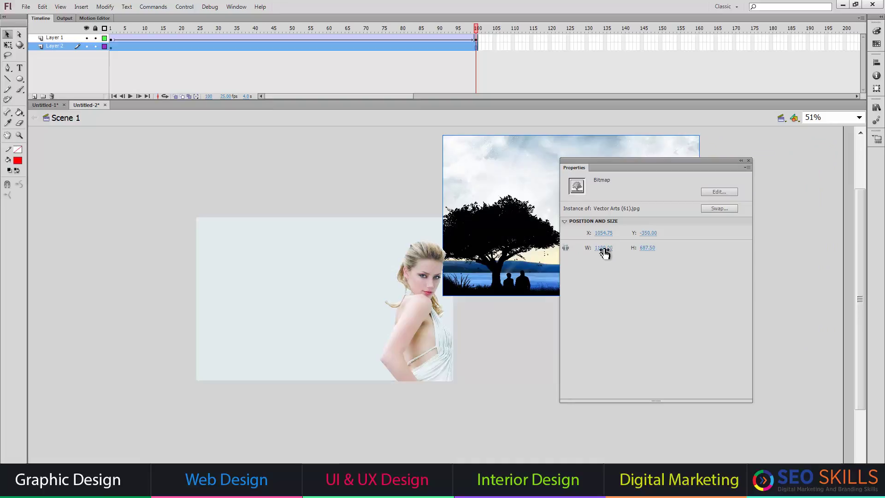
left_click(645, 248)
type("700")
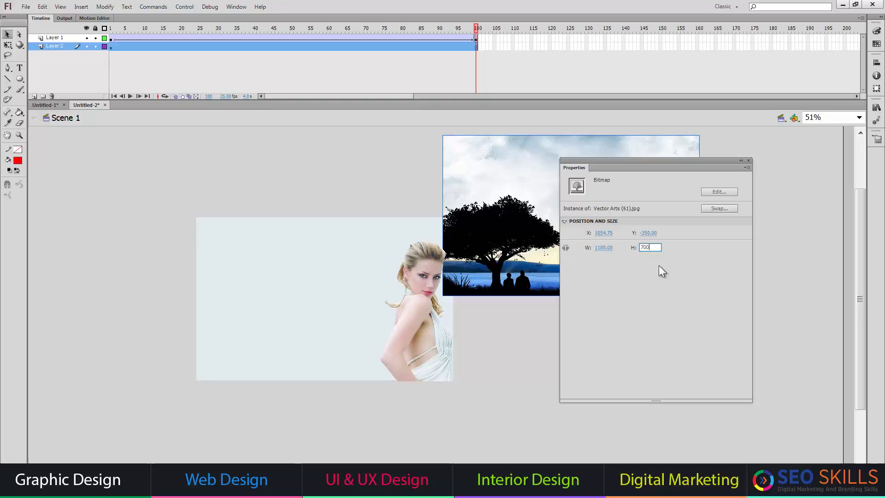
key("Return")
Position the landscape picture at X 0 and Y 0 so it covers the stage
left_click(608, 234)
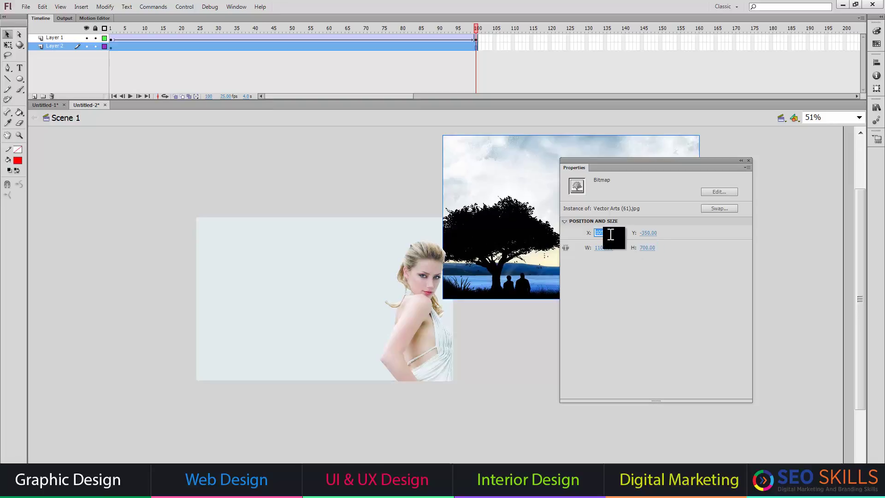
type("0")
key("Tab")
type("0")
key("Return")
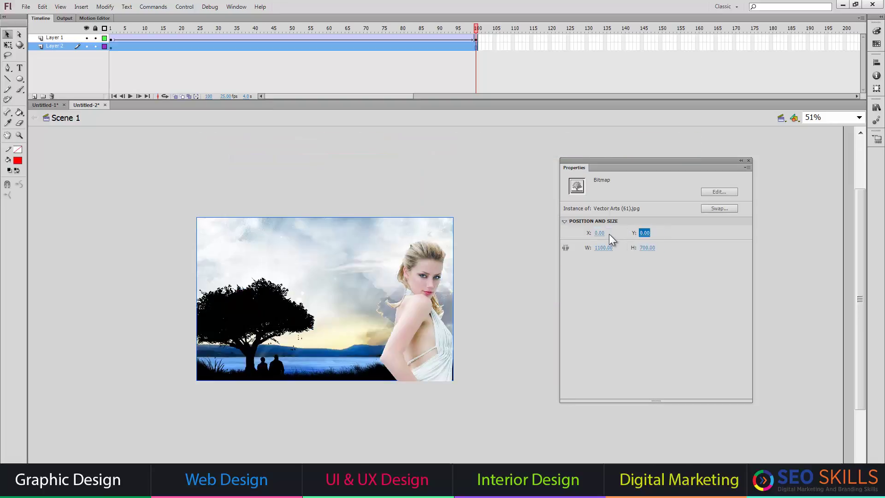
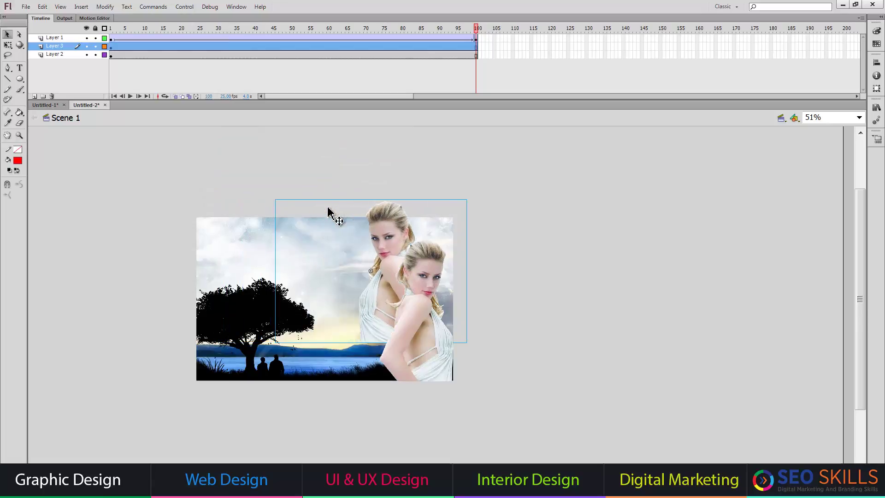
Move the mirrored woman on Layer 3 down and right to about Y 390, so its lower edge meets the stage's bottom edge
key("shift+Down")
key("shift+Down")
key("shift+Down")
key("shift+Down")
key("shift+Down")
key("shift+Down")
key("shift+Down")
key("shift+Down")
key("shift+Down")
key("shift+Down")
key("shift+Down")
key("shift+Down")
key("shift+Right")
key("shift+Right")
key("shift+Right")
key("shift+Right")
key("shift+Right")
key("shift+Right")
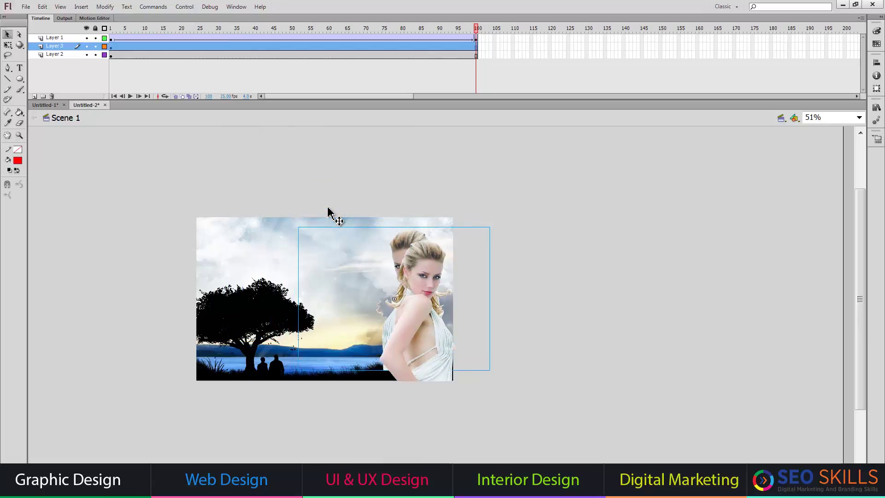
key("shift+Down")
key("shift+Down")
key("shift+Down")
key("shift+Down")
key("shift+Down")
key("shift+Down")
key("shift+Down")
key("shift+Down")
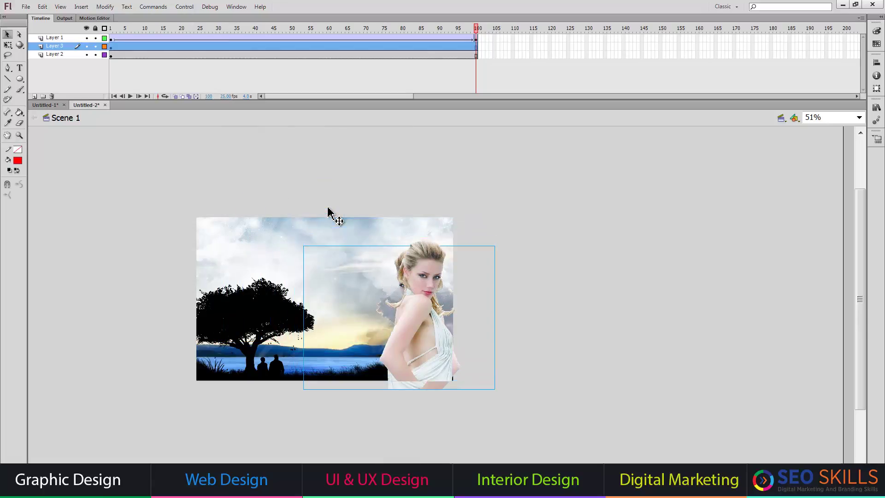
key("shift+Up")
key("shift+Up")
key("shift+Up")
key("shift+Up")
key("shift+Left")
key("shift+Left")
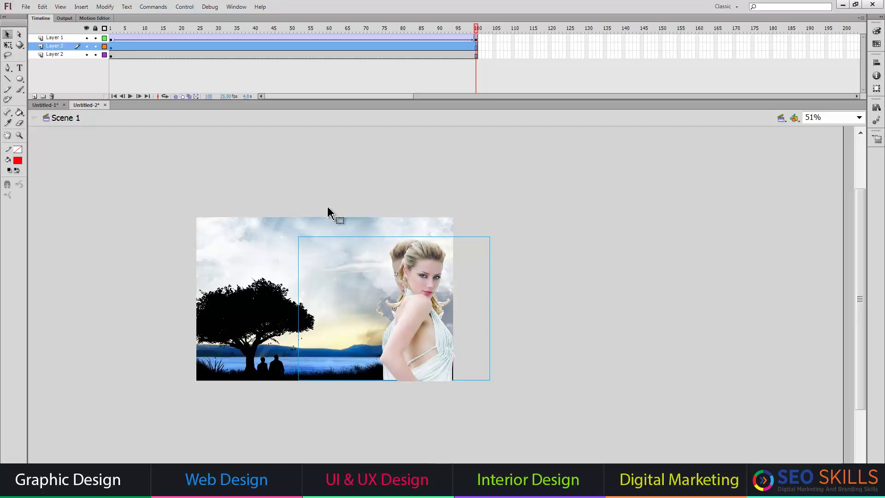
Create a classic tween on Layer 3 from frame 1 to a keyframe at frame 100
right_click(111, 48)
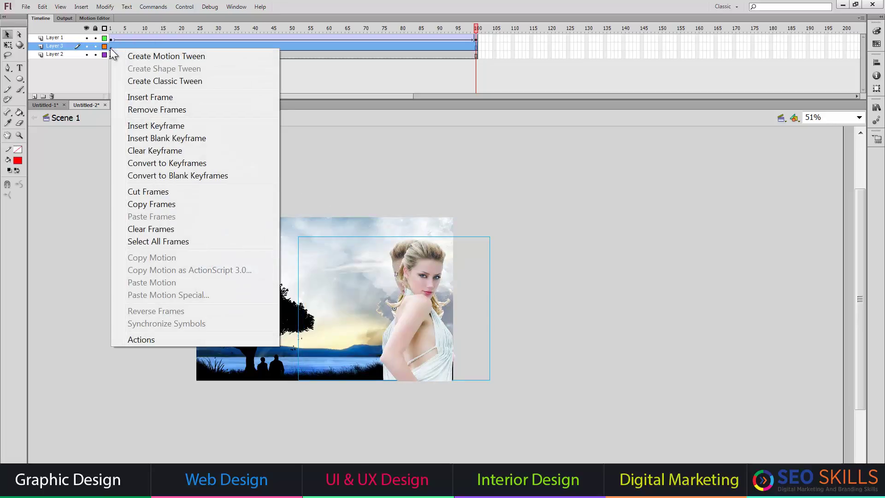
left_click(156, 80)
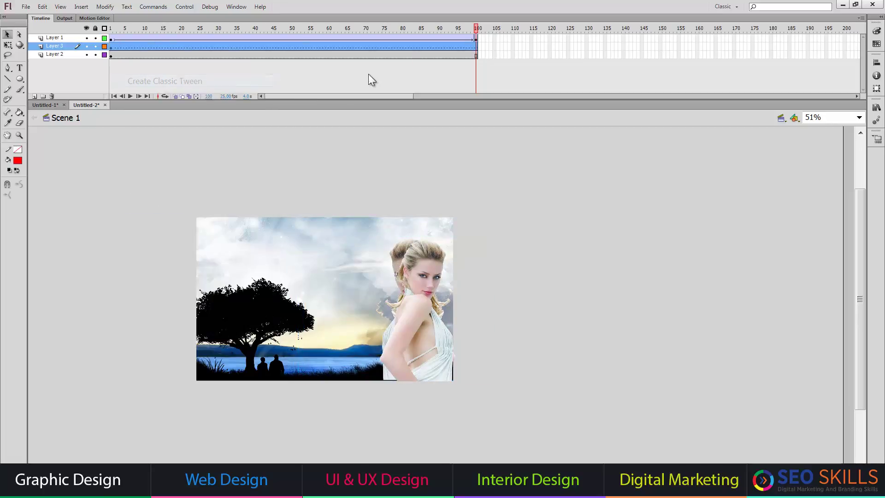
left_click(475, 47)
Move the mirrored woman at frame 100 of Layer 3 to the stage's left side, about X 68, and test the movie
key("shift+Left")
key("shift+Left")
key("shift+Left")
key("shift+Left")
key("shift+Left")
key("shift+Left")
key("shift+Left")
key("shift+Left")
key("shift+Left")
key("shift+Left")
key("shift+Left")
key("shift+Left")
key("shift+Left")
key("shift+Left")
key("shift+Left")
key("shift+Left")
key("shift+Left")
key("shift+Left")
key("shift+Left")
key("shift+Left")
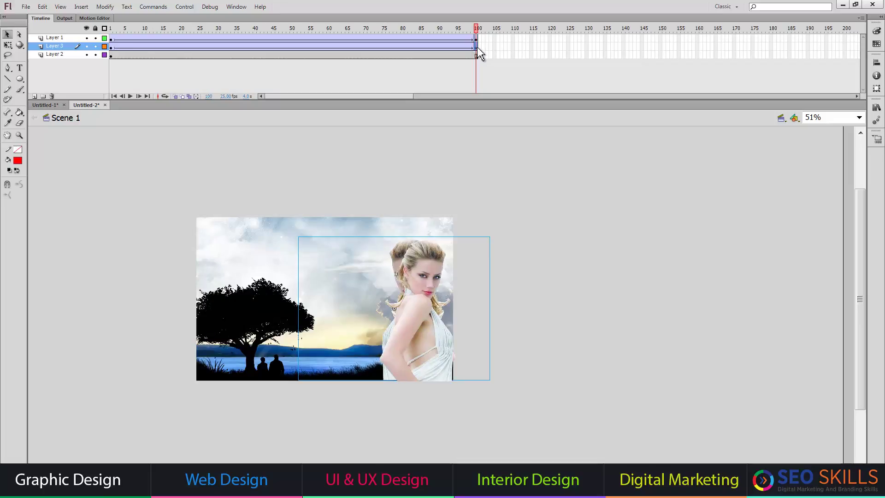
key("shift+Left")
key("shift+Left")
key("shift+Left")
key("shift+Left")
key("shift+Left")
key("shift+Left")
key("shift+Left")
key("shift+Left")
key("shift+Left")
key("shift+Left")
key("shift+Left")
key("shift+Left")
key("shift+Left")
key("shift+Left")
key("shift+Left")
key("shift+Left")
key("shift+Left")
key("shift+Left")
key("shift+Left")
key("shift+Left")
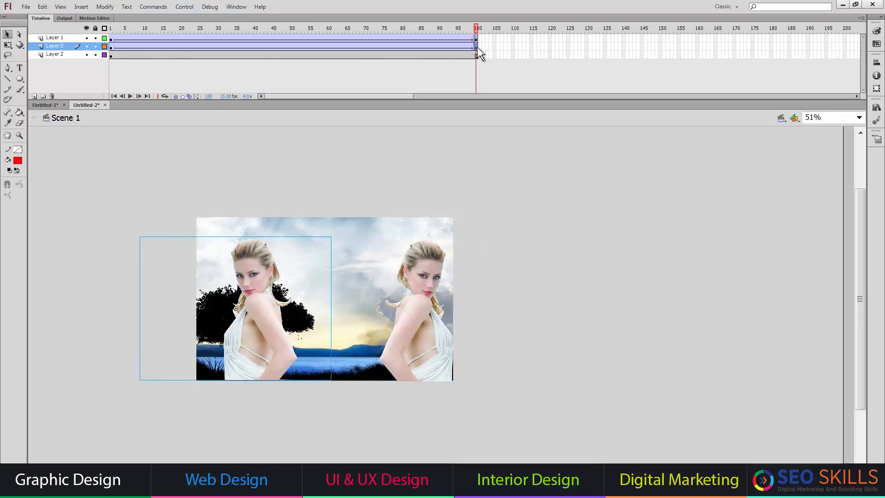
key("ctrl+Return")
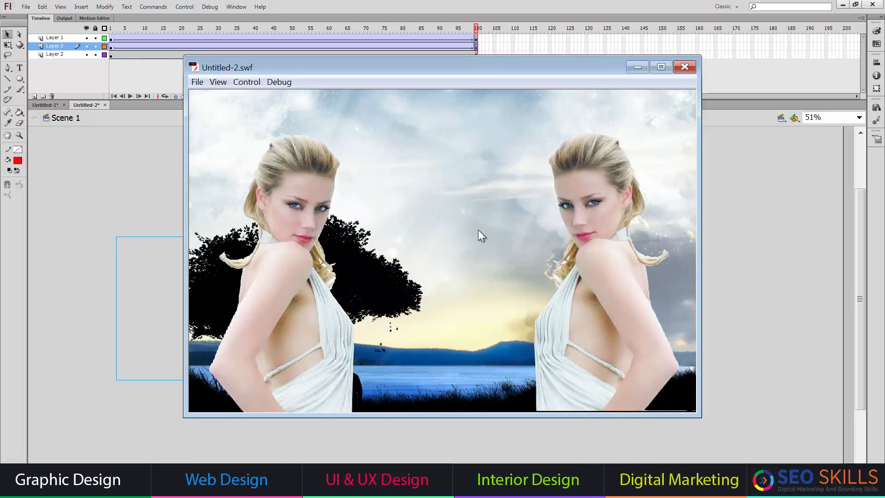
left_click(685, 67)
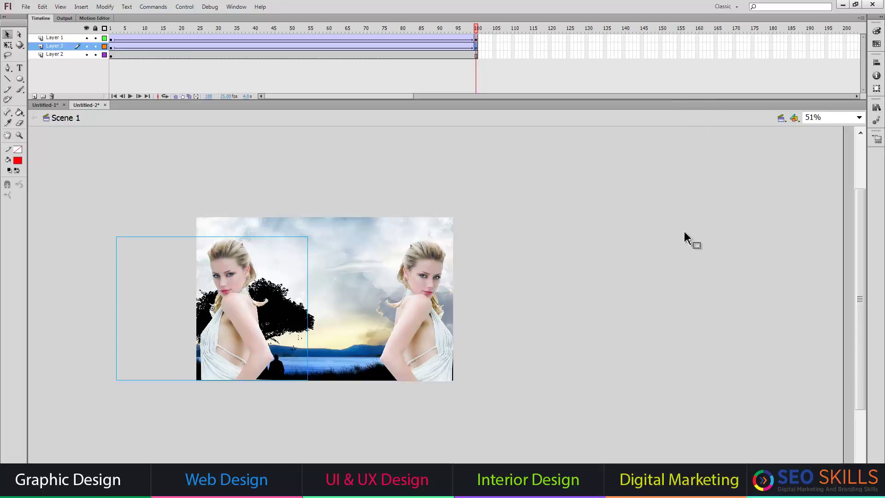
Apply an Alpha color effect of 0% to the woman at frame 100 of Layer 1
left_click(476, 40)
left_click(563, 195)
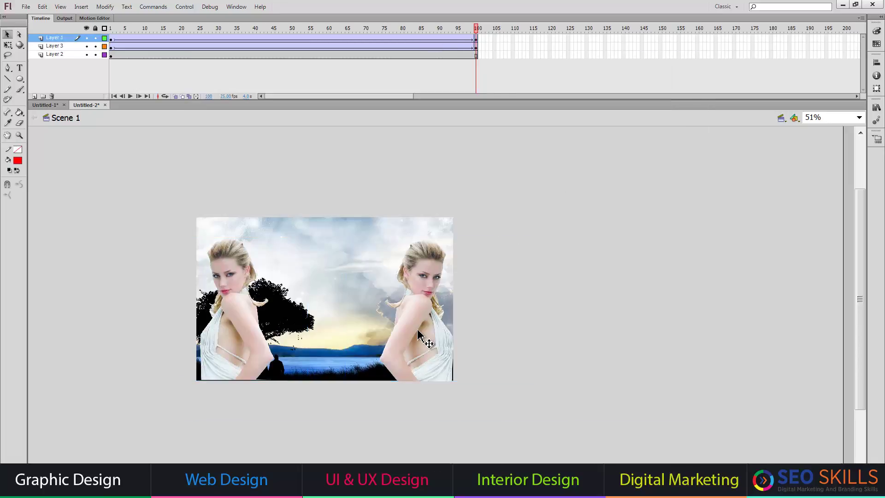
left_click(418, 331)
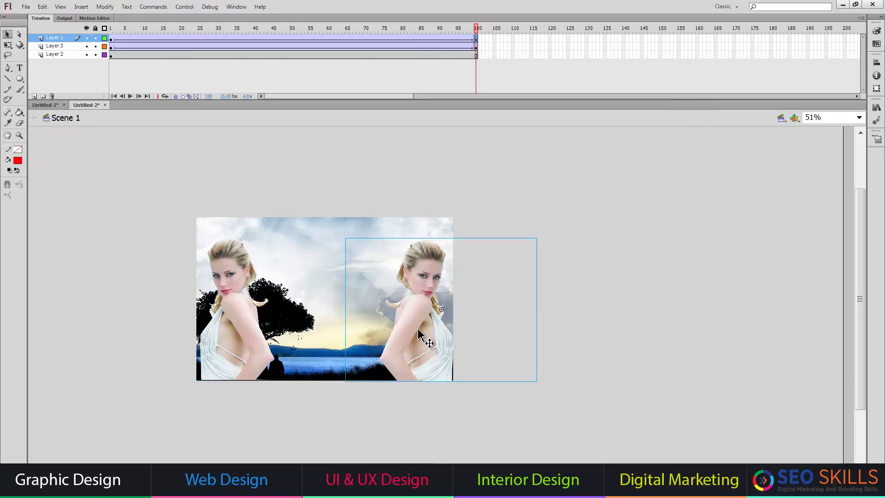
key("ctrl+F3")
left_click(602, 260)
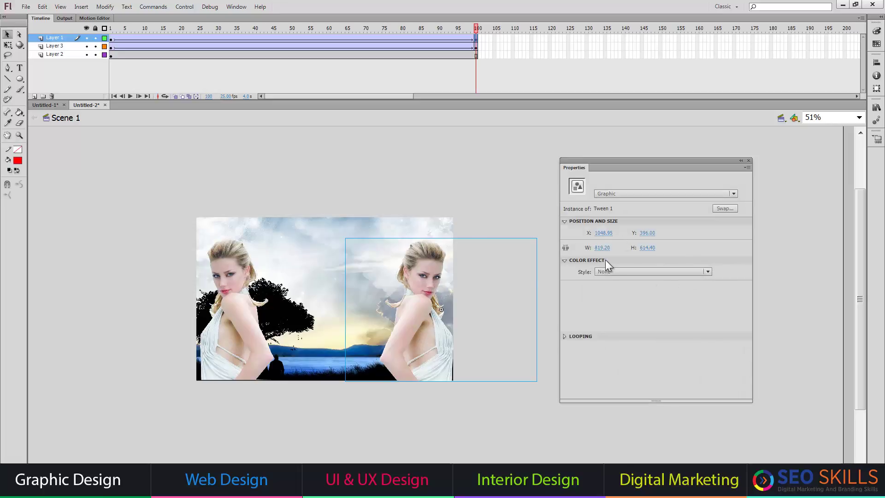
left_click(615, 271)
left_click(626, 334)
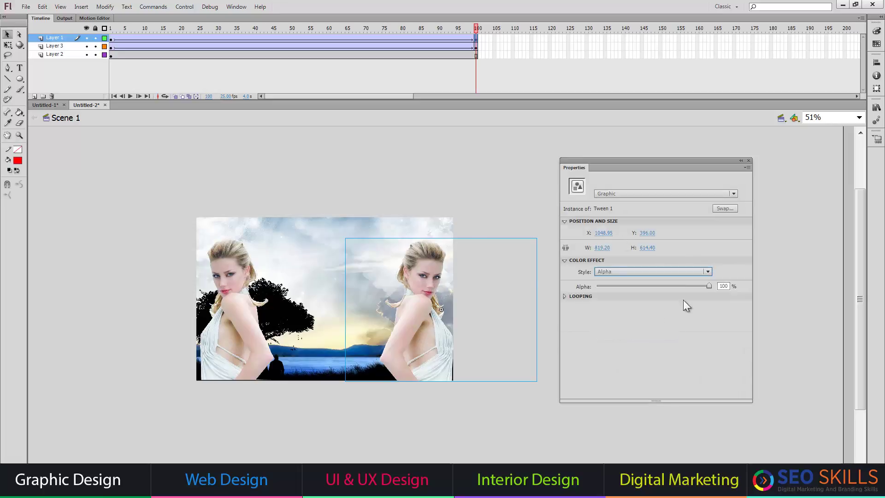
left_click(724, 283)
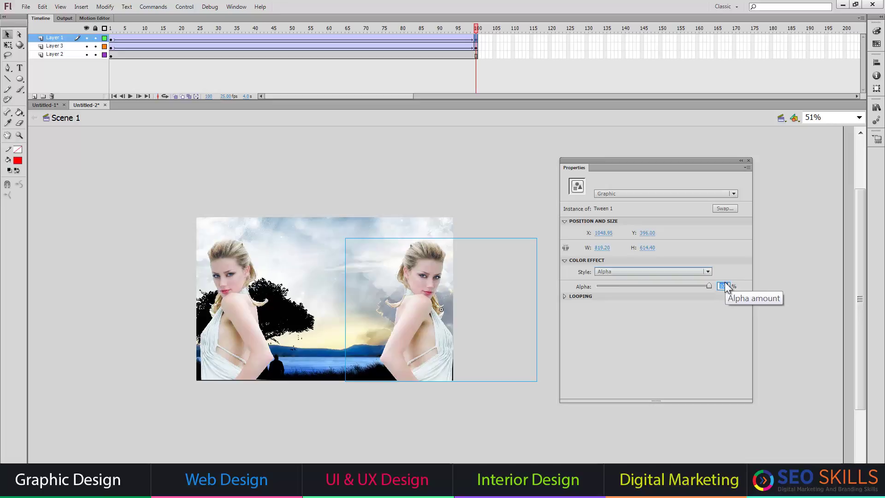
type("0")
key("Return")
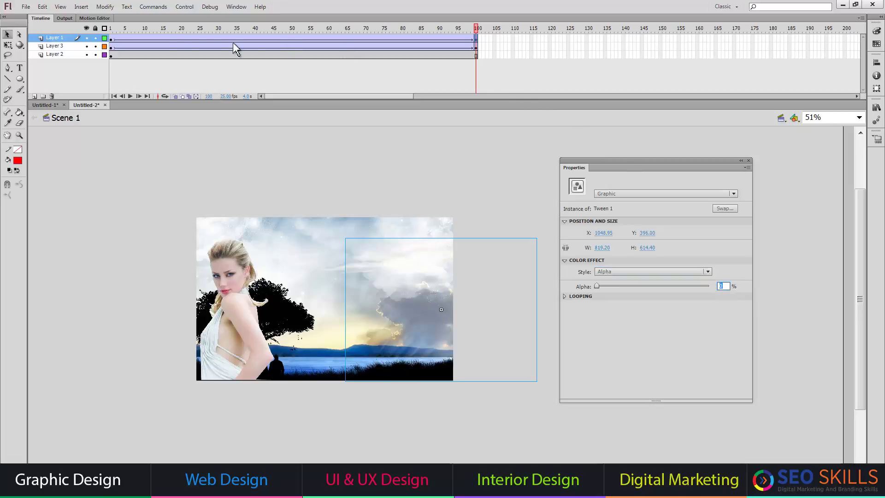
Apply an Alpha color effect of 0% to the mirrored woman at frame 100 of Layer 3
left_click(477, 47)
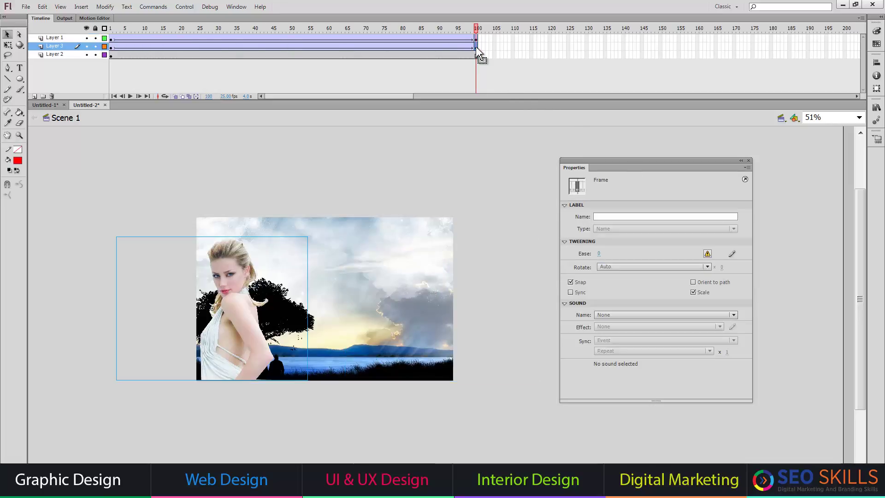
left_click(668, 268)
left_click(537, 306)
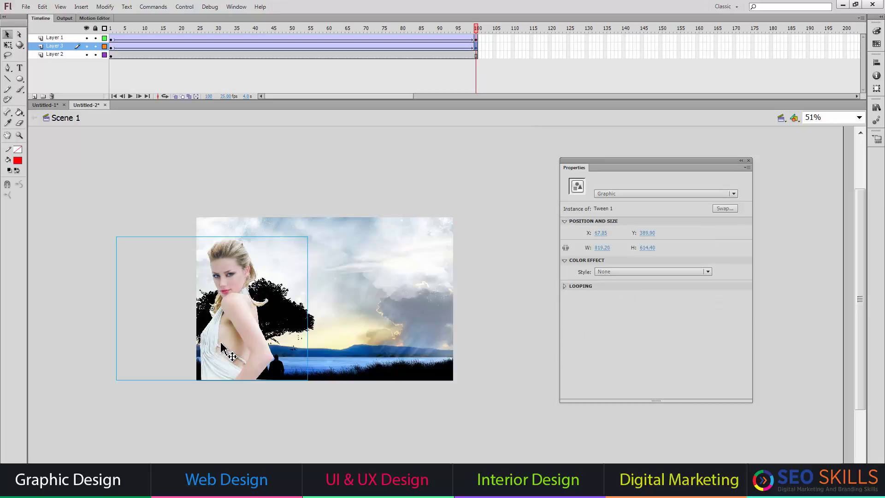
left_click(625, 269)
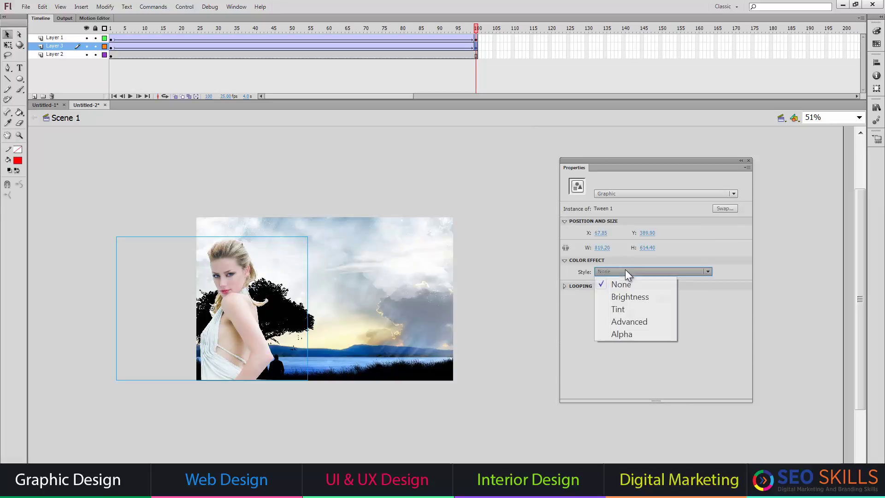
left_click(625, 333)
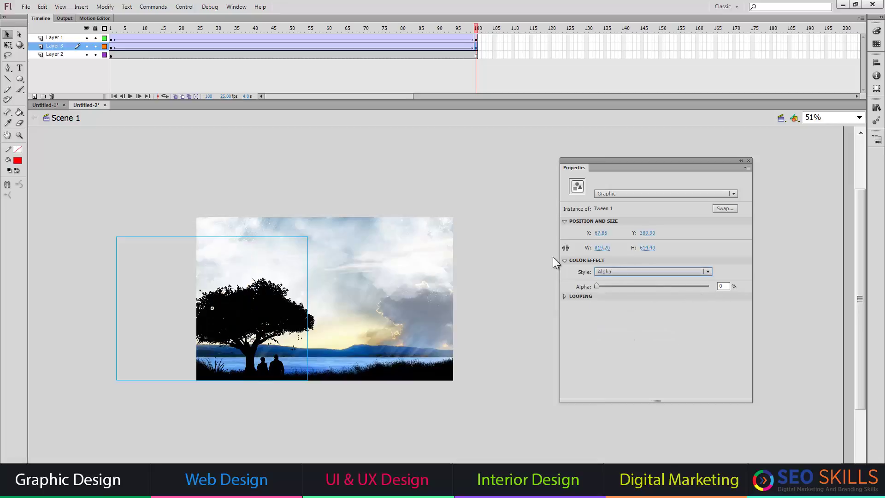
Test the movie to check both women's movement and fade, closing the preview and the instance properties when done
left_click(509, 233)
key("ctrl+Return")
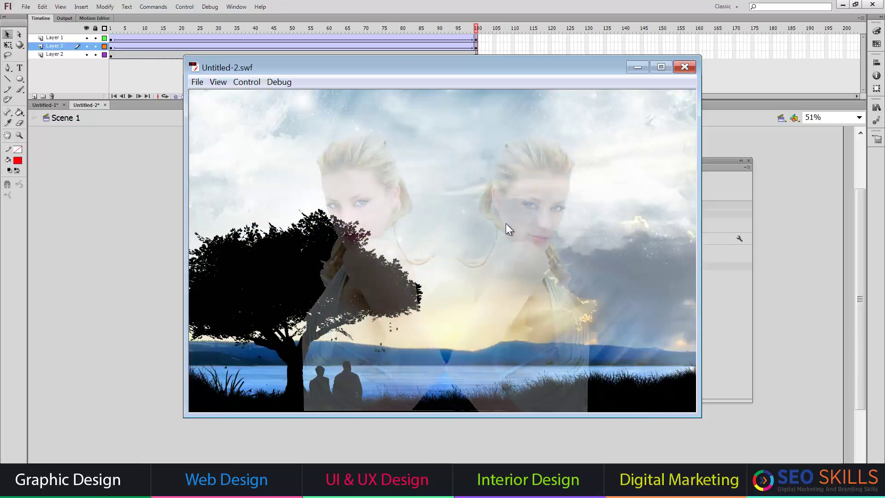
left_click(686, 71)
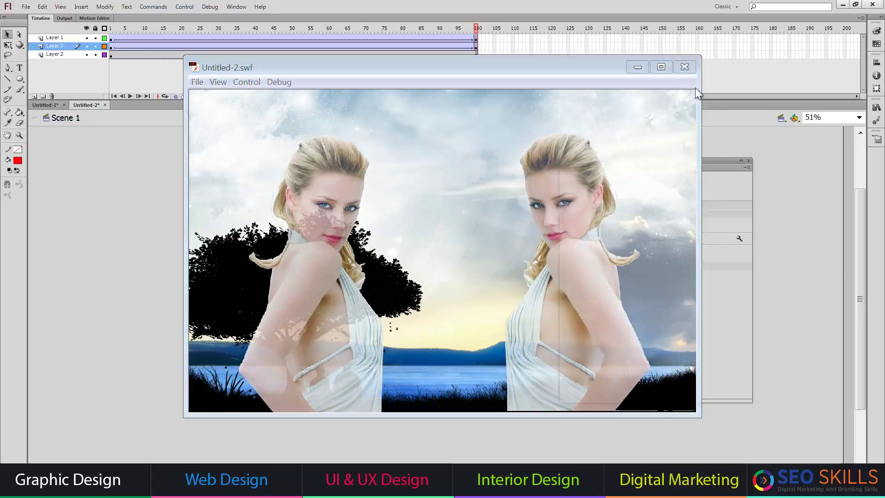
left_click(749, 160)
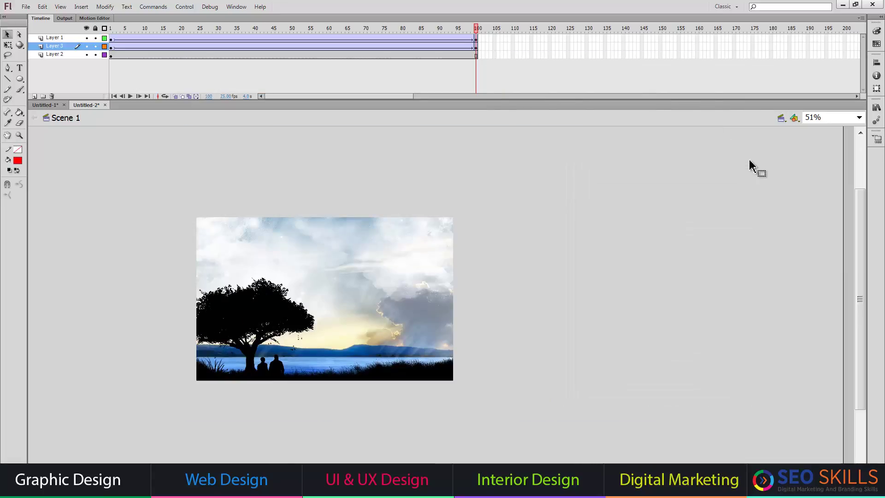